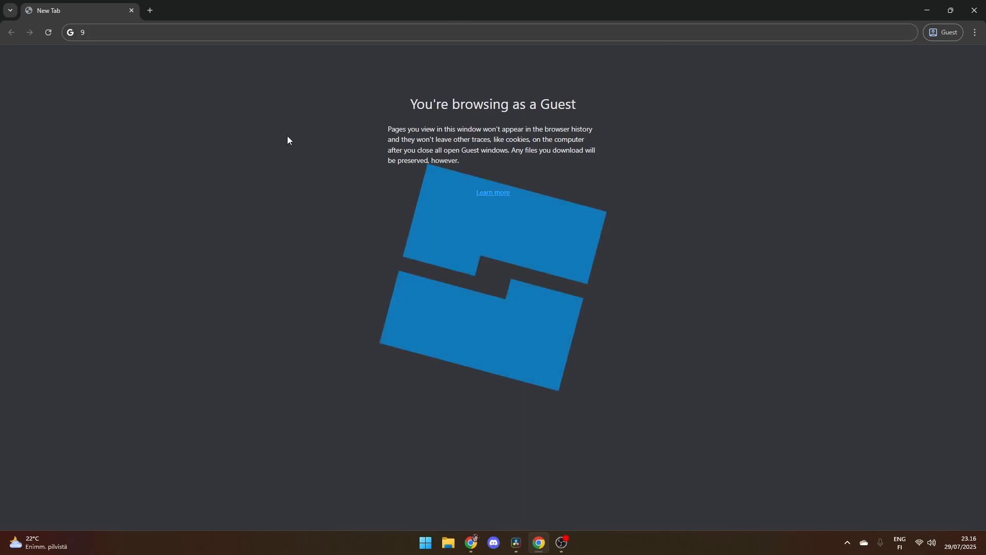
- Search Google for "roblox studio" and open the Roblox Creator Hub landing page from the results
{"action": "left_click", "coordinate": [285, 32]}
{"action": "type", "text": "ro"}
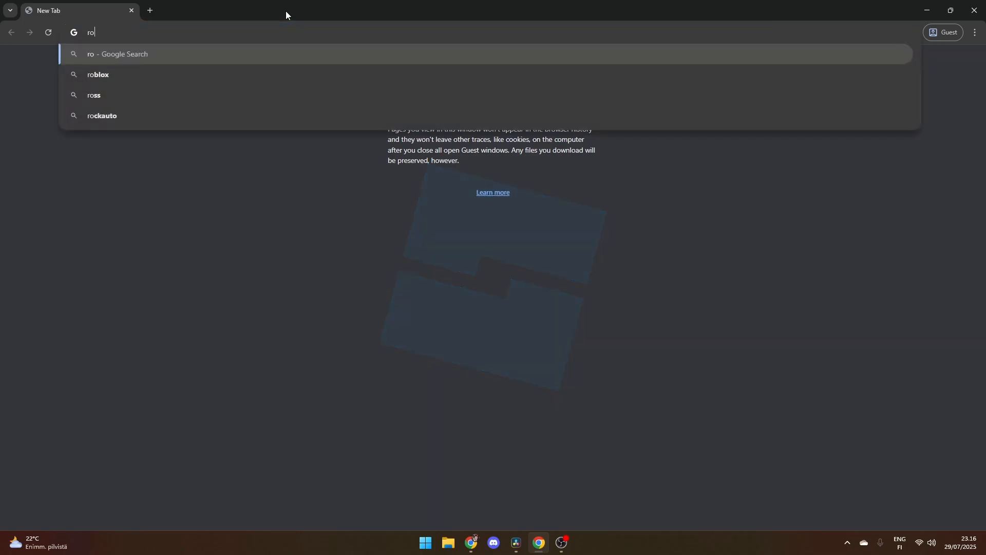
{"action": "type", "text": "blox studio"}
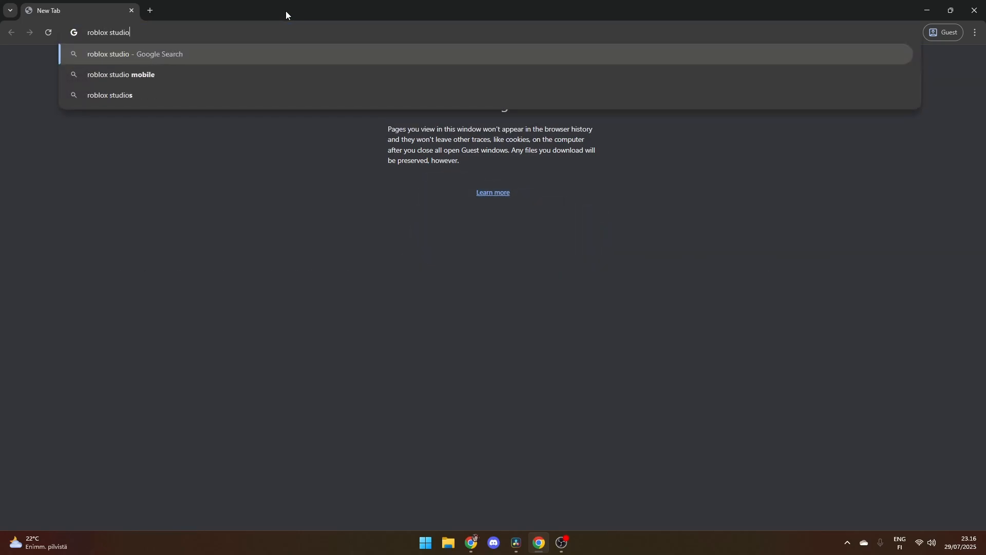
{"action": "key", "text": "Return"}
{"action": "left_click", "coordinate": [156, 159]}
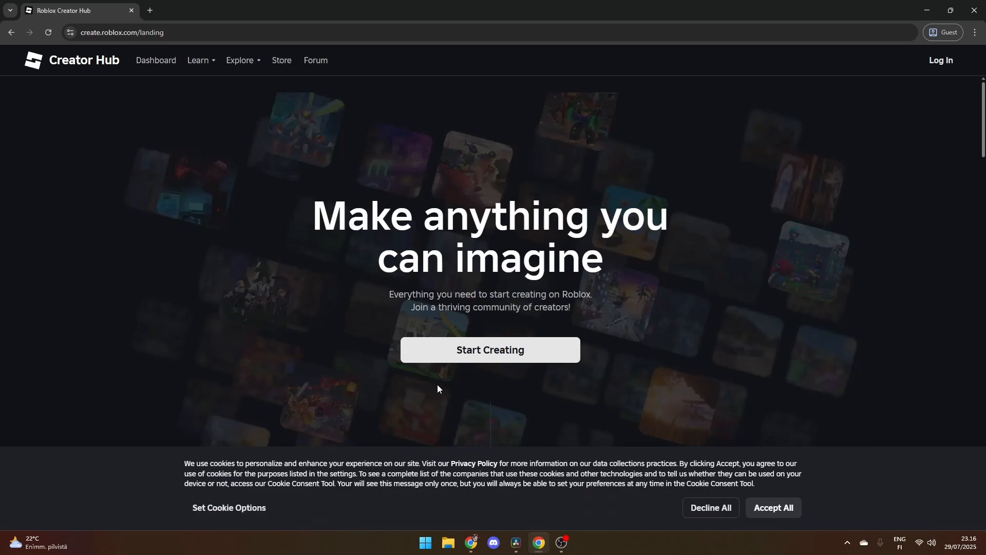
- Download RobloxStudioInstaller from the Creator Hub, save it, and run it from the Downloads folder
{"action": "left_click", "coordinate": [494, 357]}
{"action": "left_click", "coordinate": [596, 128]}
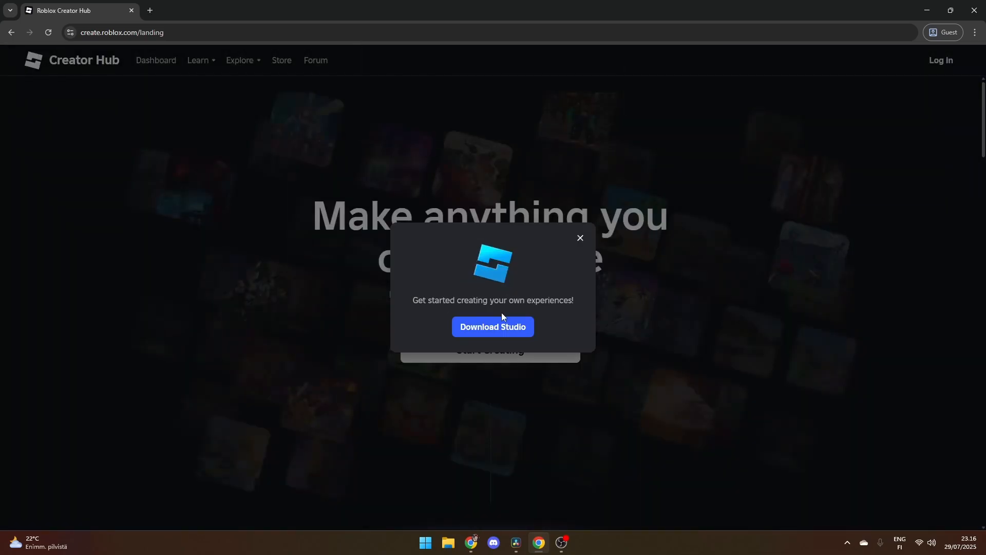
{"action": "left_click", "coordinate": [504, 327]}
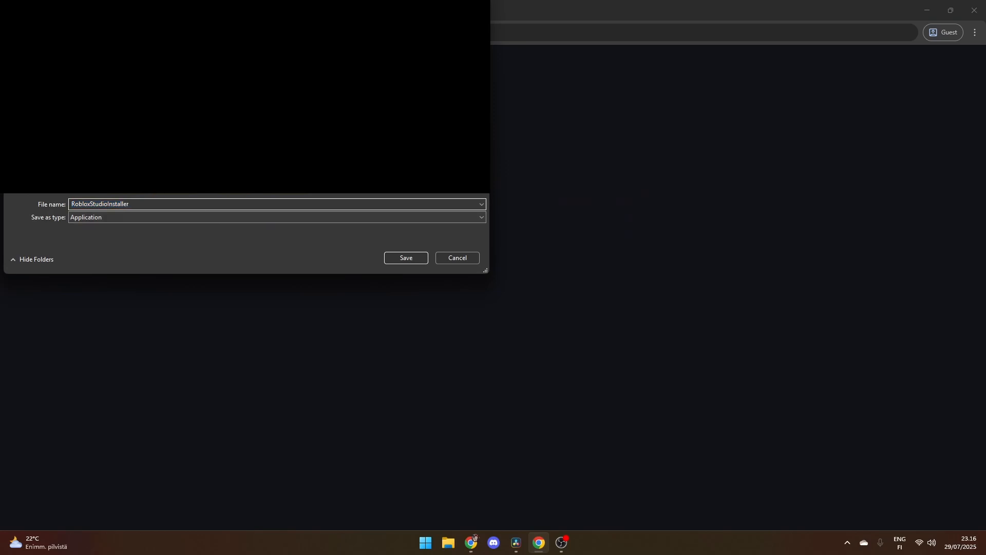
{"action": "left_click", "coordinate": [408, 257]}
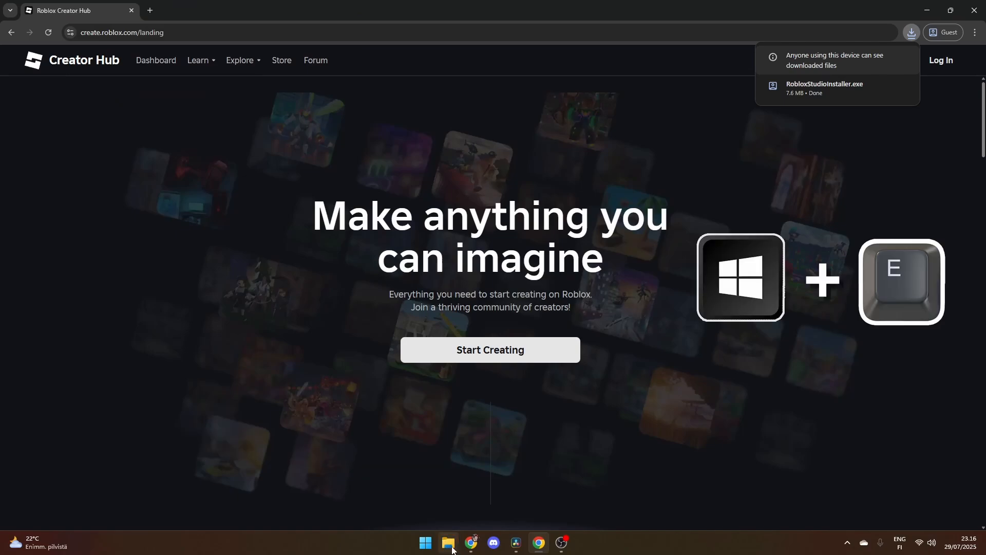
{"action": "left_click", "coordinate": [449, 545]}
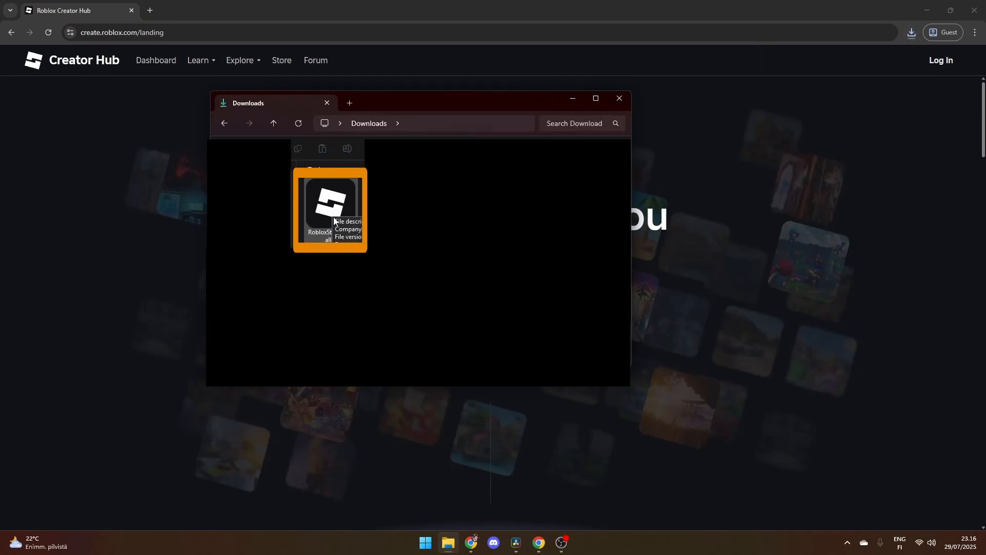
{"action": "double_click", "coordinate": [329, 205]}
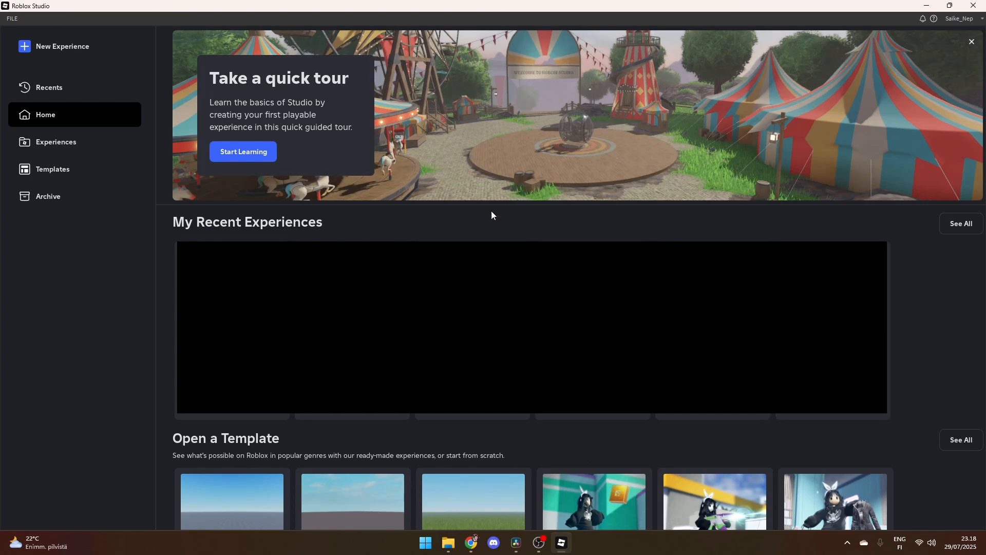
- Create a new experience in Roblox Studio
{"action": "scroll", "coordinate": [682, 440], "scroll_direction": "down", "scroll_amount": 5}
{"action": "scroll", "coordinate": [591, 334], "scroll_direction": "up", "scroll_amount": 5}
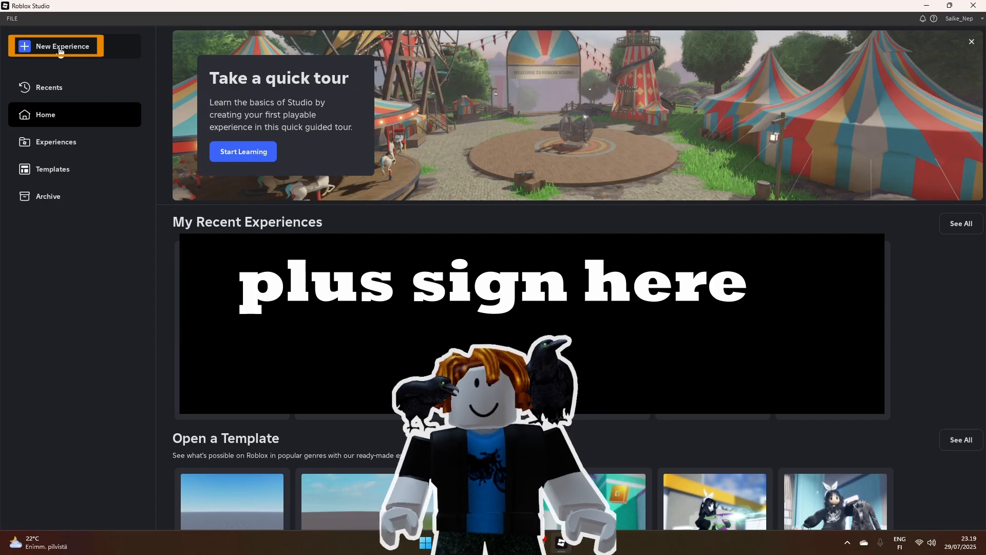
{"action": "left_click", "coordinate": [60, 47]}
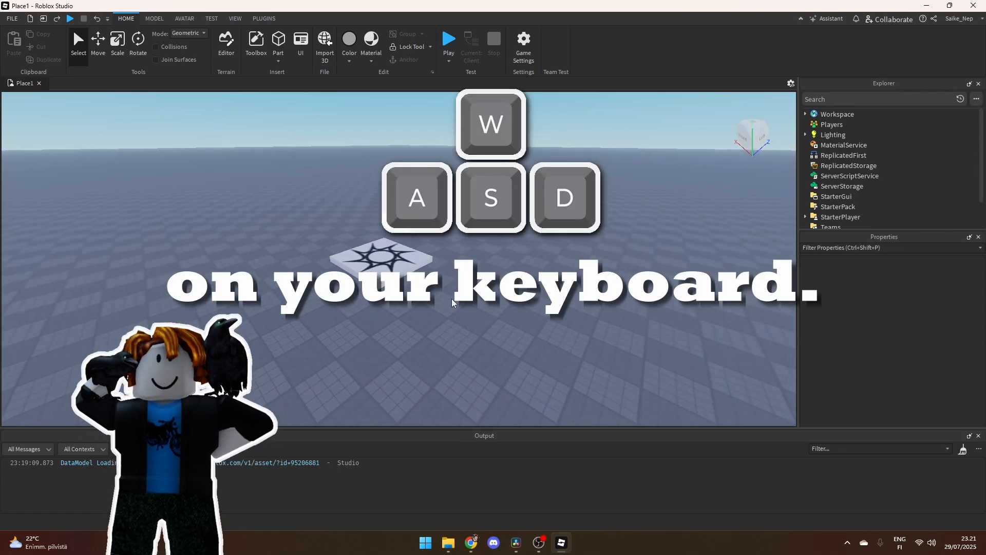
- Examine the baseplate around the spawn location by flying the camera in all directions and turning the view
{"action": "key", "text": "a"}
{"action": "key", "text": "s"}
{"action": "key", "text": "d"}
{"action": "key", "text": "w"}
{"action": "key", "text": "a"}
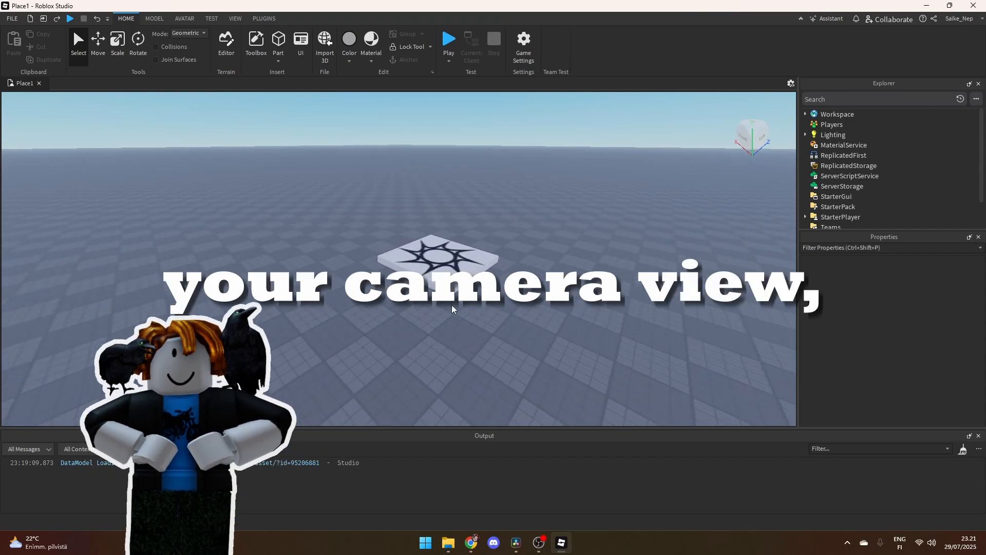
{"action": "key", "text": "s"}
{"action": "key", "text": "d"}
{"action": "key", "text": "a"}
{"action": "key", "text": "w"}
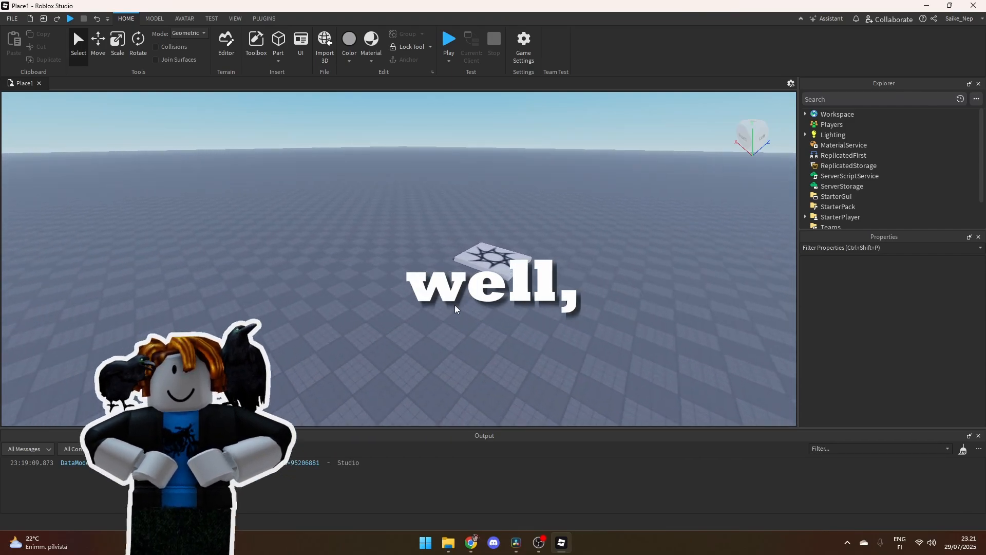
{"action": "key", "text": "d"}
{"action": "key", "text": "s"}
{"action": "key", "text": "a"}
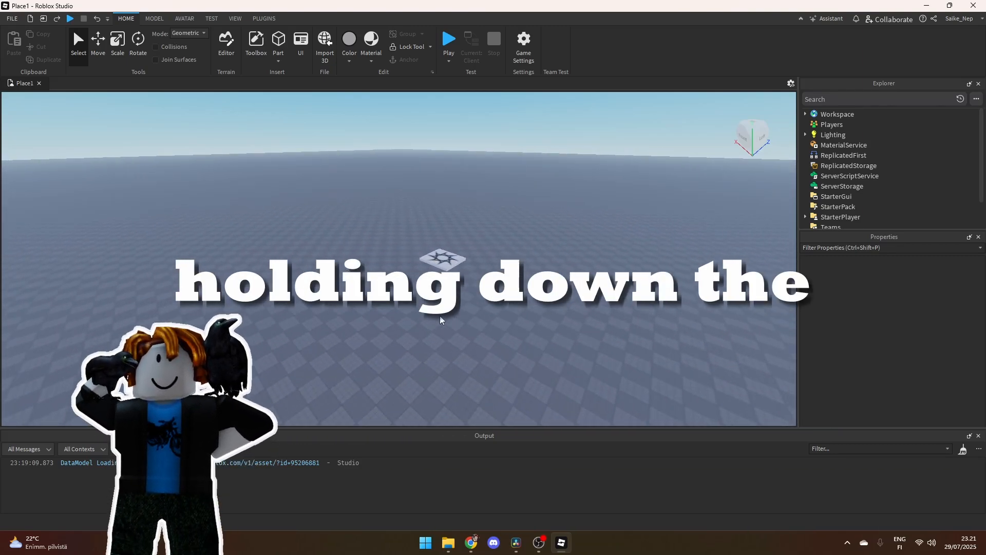
{"action": "key", "text": "w"}
{"action": "key", "text": "a"}
{"action": "key", "text": "d"}
{"action": "key", "text": "s"}
{"action": "key", "text": "a"}
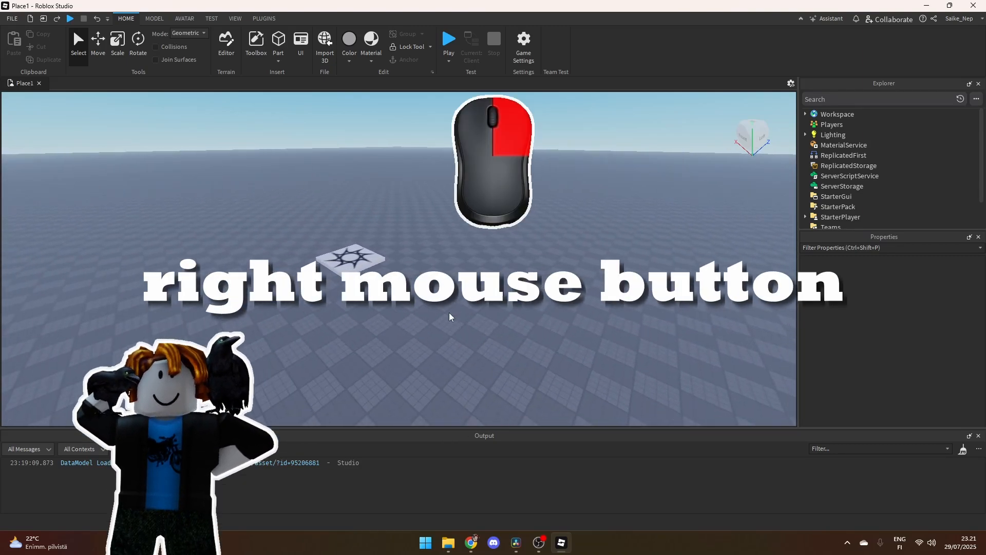
{"action": "key", "text": "a"}
{"action": "key", "text": "s"}
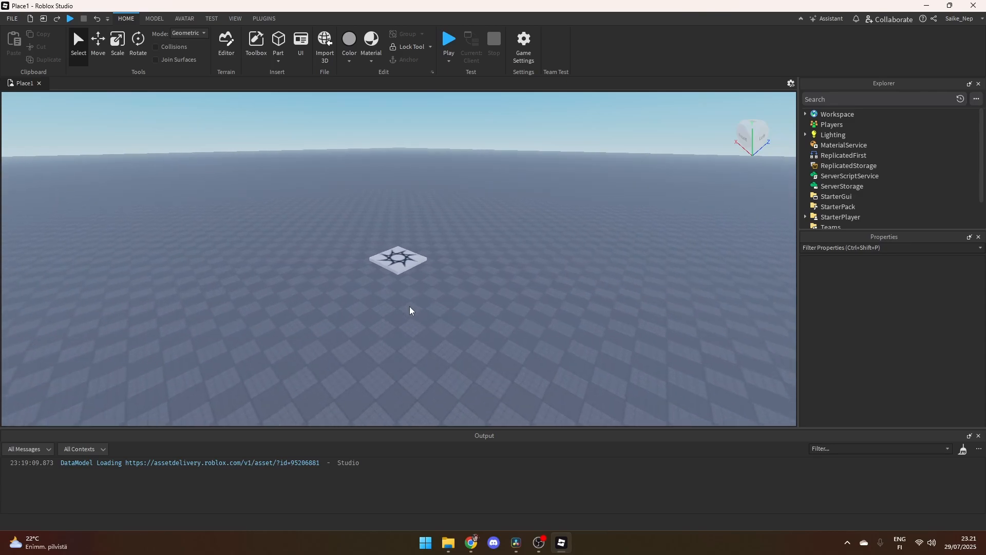
{"action": "right_click_drag", "start_coordinate": [409, 311], "coordinate": [399, 247]}
{"action": "key", "text": "w"}
{"action": "key", "text": "w"}
{"action": "key", "text": "s"}
{"action": "key", "text": "w"}
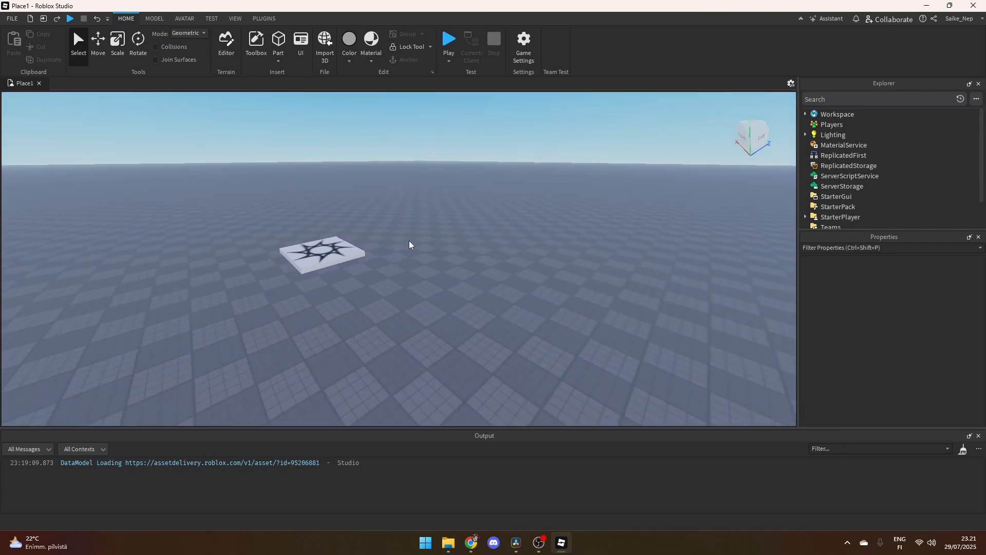
- Close the Output, Properties and Explorer panels to enlarge the viewport
{"action": "left_click", "coordinate": [978, 436]}
{"action": "left_click", "coordinate": [978, 303]}
{"action": "left_click", "coordinate": [979, 84]}
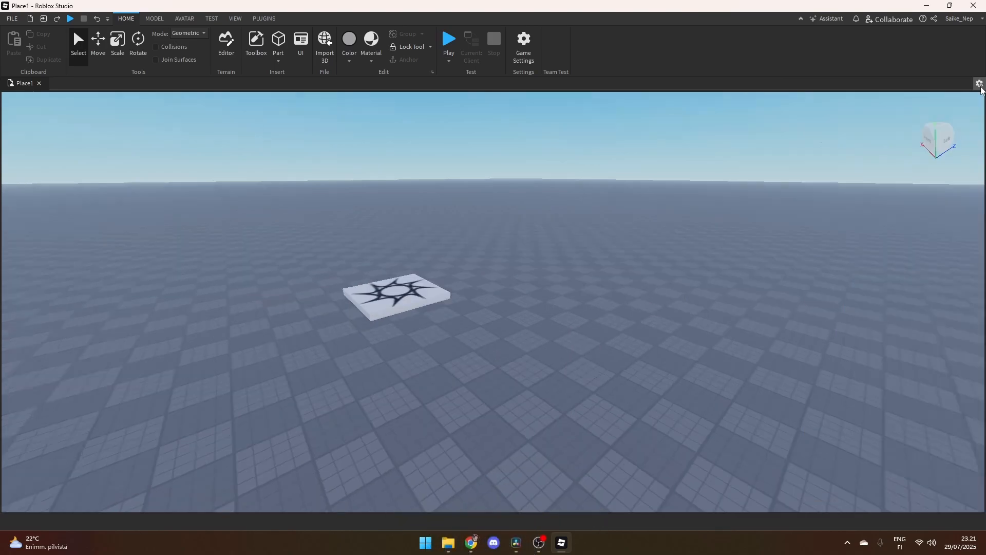
- Select the spawn location and move it about 26 studs along its blue axis with the Move tool
{"action": "right_click_drag", "start_coordinate": [515, 267], "coordinate": [483, 246]}
{"action": "key", "text": "a"}
{"action": "key", "text": "e"}
{"action": "key", "text": "d"}
{"action": "key", "text": "s"}
{"action": "key", "text": "w"}
{"action": "key", "text": "a"}
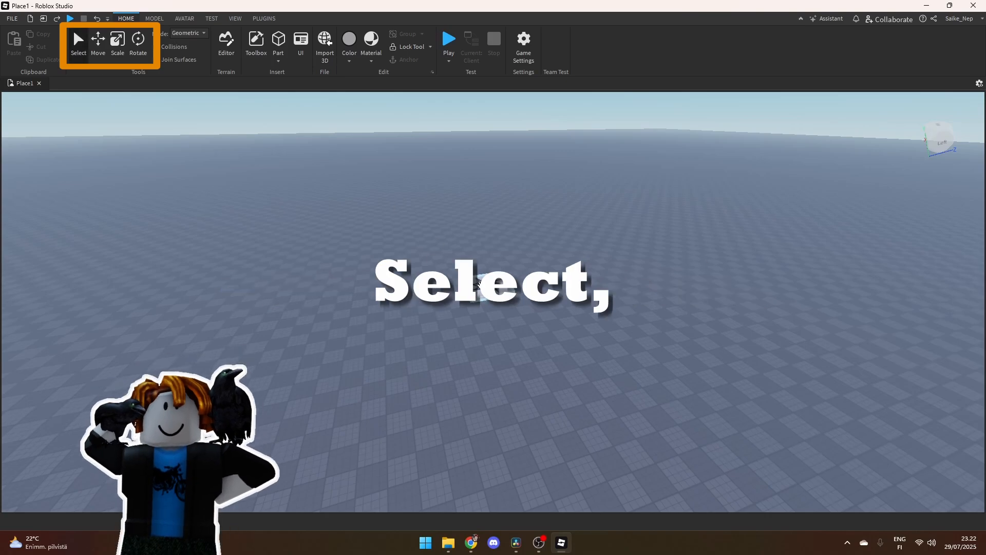
{"action": "left_click", "coordinate": [446, 319]}
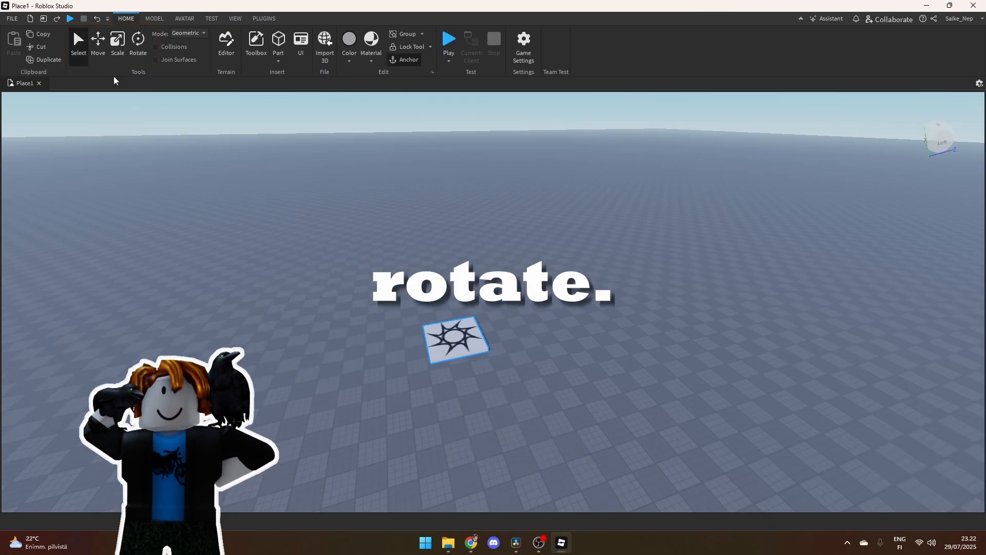
{"action": "left_click", "coordinate": [97, 41]}
{"action": "left_click_drag", "start_coordinate": [537, 327], "coordinate": [620, 316]}
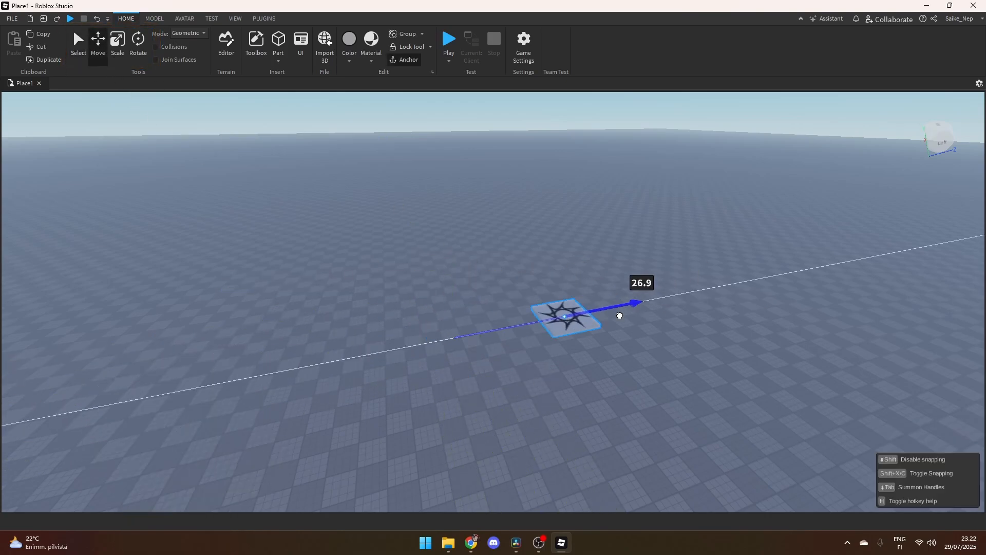
{"action": "left_click_drag", "start_coordinate": [478, 353], "coordinate": [647, 319]}
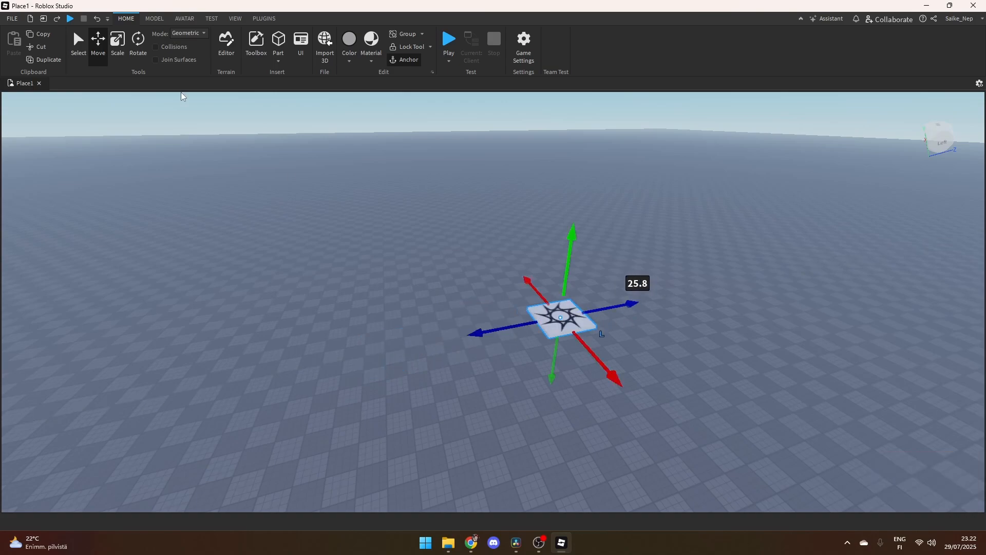
- Scale the spawn location upward into a tall block with the Scale tool
{"action": "left_click", "coordinate": [117, 41]}
{"action": "left_click_drag", "start_coordinate": [564, 297], "coordinate": [580, 206]}
{"action": "right_click_drag", "start_coordinate": [705, 289], "coordinate": [705, 290]}
{"action": "key", "text": "d"}
{"action": "key", "text": "w"}
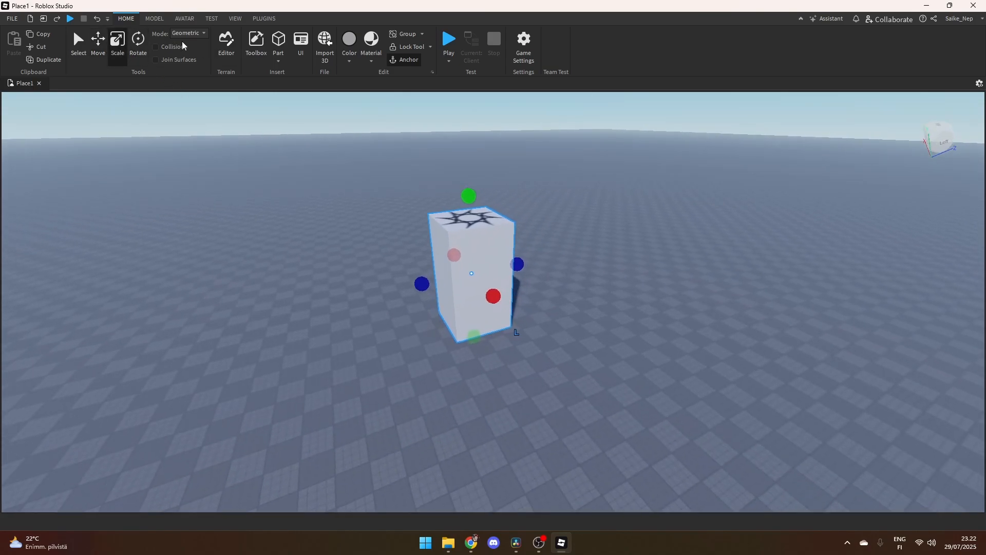
- Rotate the tall spawn block onto its side with the Rotate tool and deselect it
{"action": "left_click", "coordinate": [138, 43]}
{"action": "left_click_drag", "start_coordinate": [414, 221], "coordinate": [367, 322]}
{"action": "left_click", "coordinate": [568, 387]}
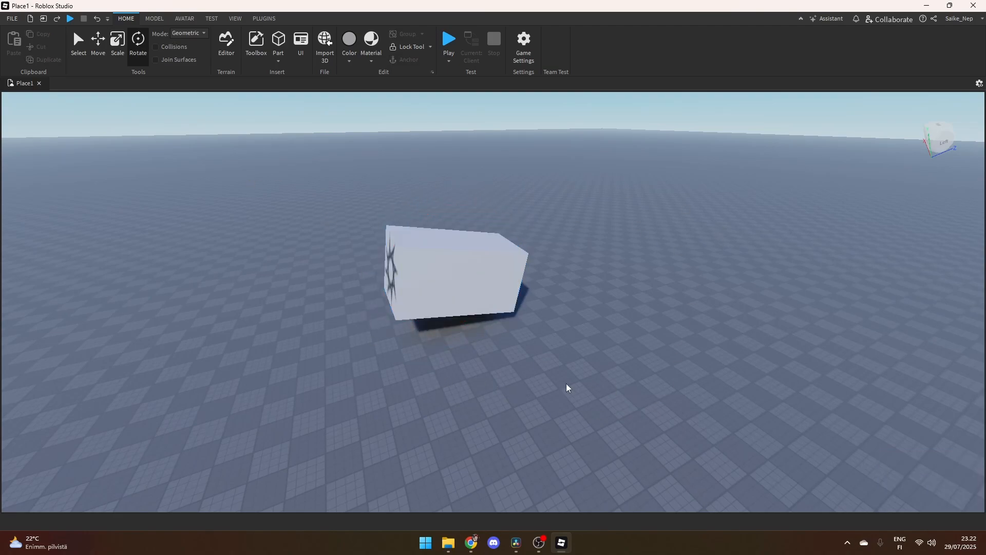
- Insert three block parts at separate spots on the baseplate near the spawn block, forming a spaced row
{"action": "right_click_drag", "start_coordinate": [532, 359], "coordinate": [533, 359]}
{"action": "key", "text": "d"}
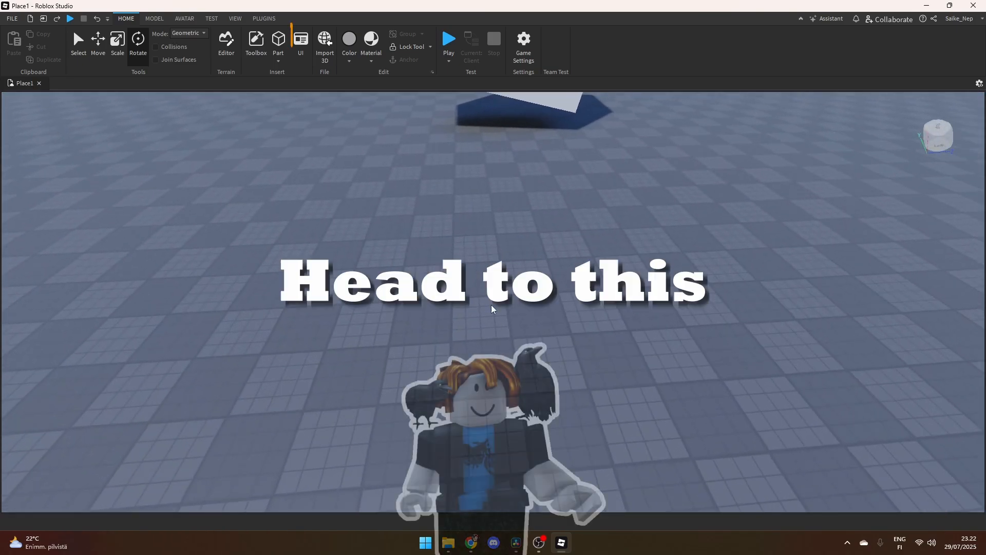
{"action": "left_click", "coordinate": [279, 41]}
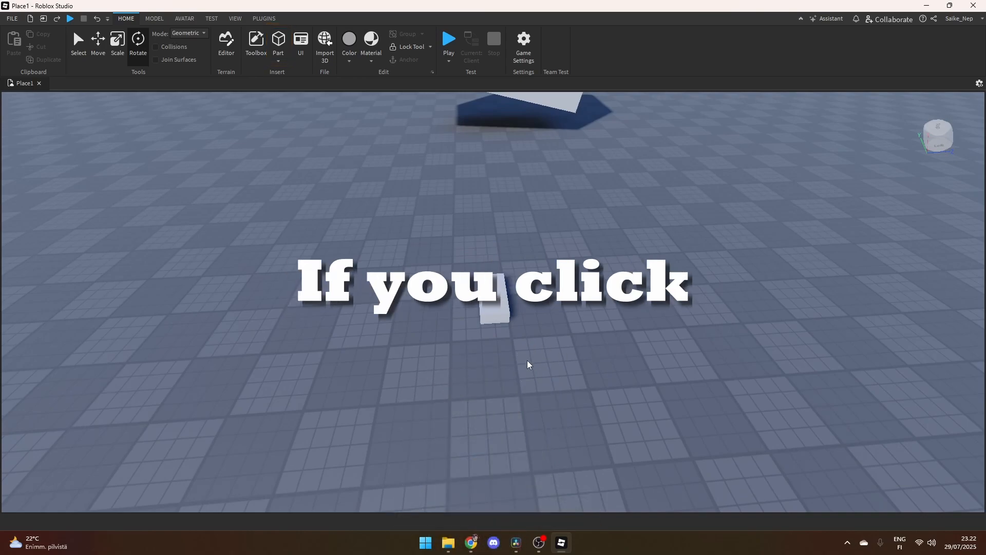
{"action": "key", "text": "a"}
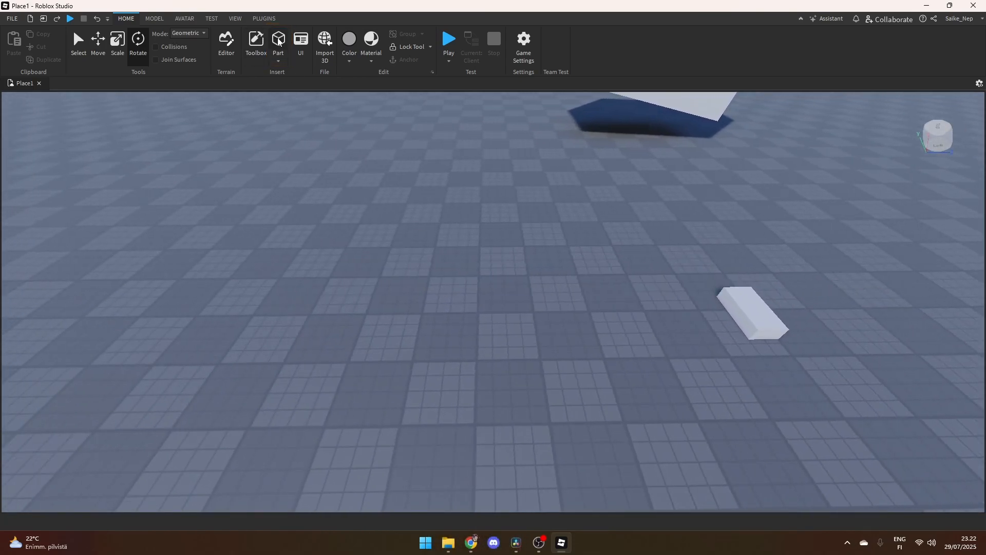
{"action": "left_click", "coordinate": [277, 42]}
{"action": "right_click_drag", "start_coordinate": [586, 359], "coordinate": [620, 352]}
{"action": "key", "text": "a"}
{"action": "left_click", "coordinate": [278, 34]}
{"action": "right_click_drag", "start_coordinate": [455, 388], "coordinate": [455, 387]}
{"action": "right_click_drag", "start_coordinate": [69, 350], "coordinate": [69, 350]}
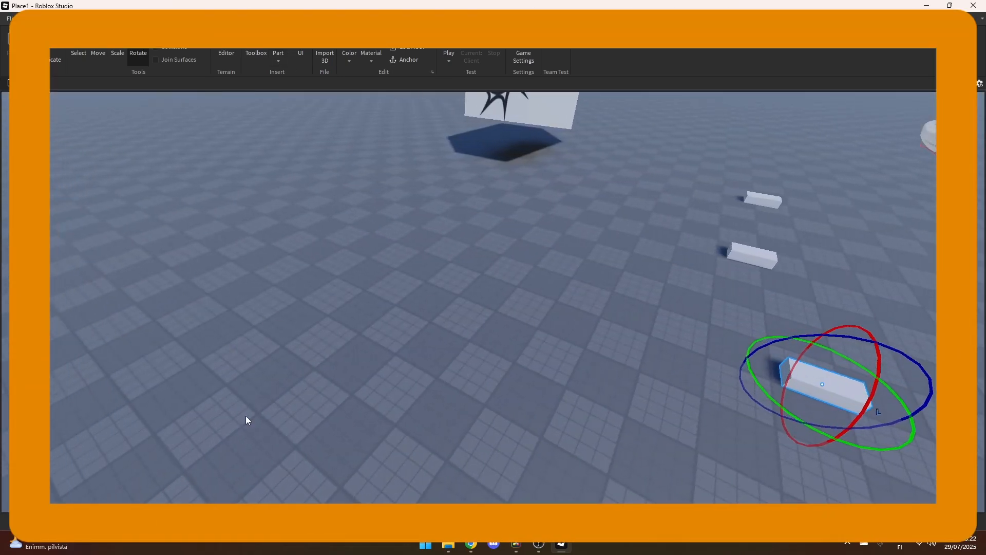
- Deselect the last block and insert a fourth block part further along the row on the baseplate
{"action": "right_click_drag", "start_coordinate": [246, 416], "coordinate": [246, 416]}
{"action": "right_click_drag", "start_coordinate": [447, 344], "coordinate": [449, 346]}
{"action": "right_click_drag", "start_coordinate": [517, 368], "coordinate": [517, 367]}
{"action": "left_click", "coordinate": [429, 332]}
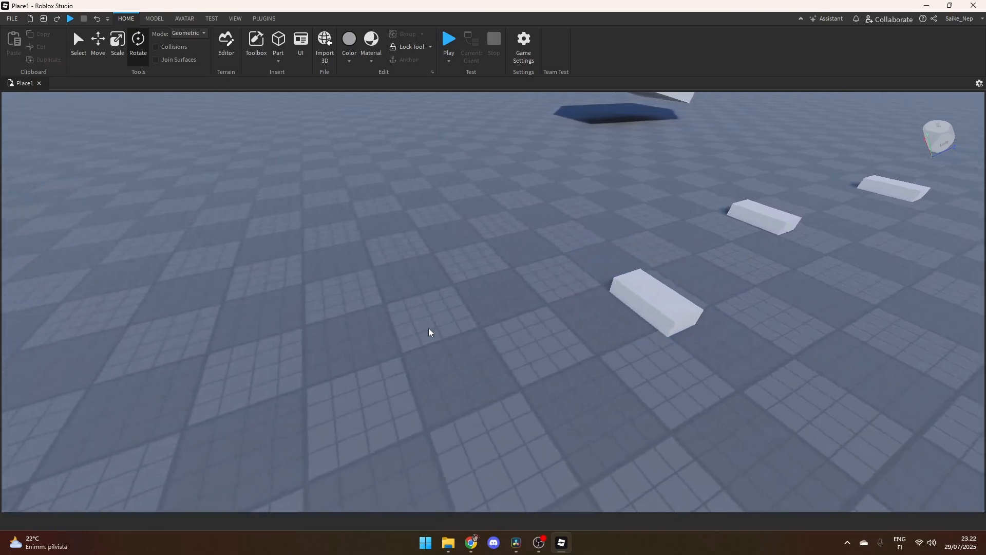
{"action": "right_click_drag", "start_coordinate": [429, 332], "coordinate": [429, 332]}
{"action": "left_click", "coordinate": [280, 39]}
{"action": "key", "text": "s"}
{"action": "right_click_drag", "start_coordinate": [566, 312], "coordinate": [563, 313]}
{"action": "left_click", "coordinate": [563, 313]}
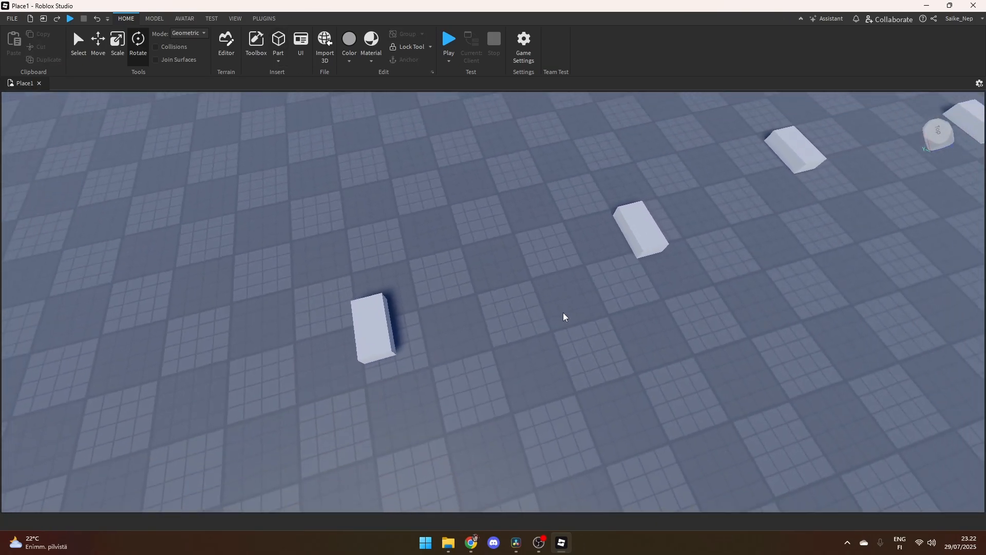
{"action": "right_click_drag", "start_coordinate": [450, 289], "coordinate": [489, 291]}
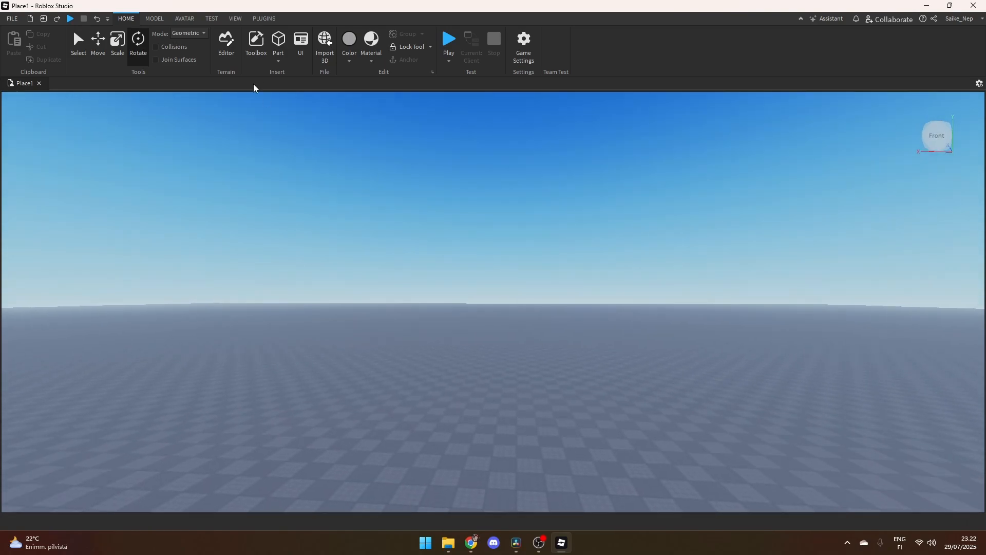
- Insert another block part with the camera facing the open horizon, away from the row, and deselect it
{"action": "left_click", "coordinate": [278, 44]}
{"action": "right_click_drag", "start_coordinate": [482, 367], "coordinate": [484, 366]}
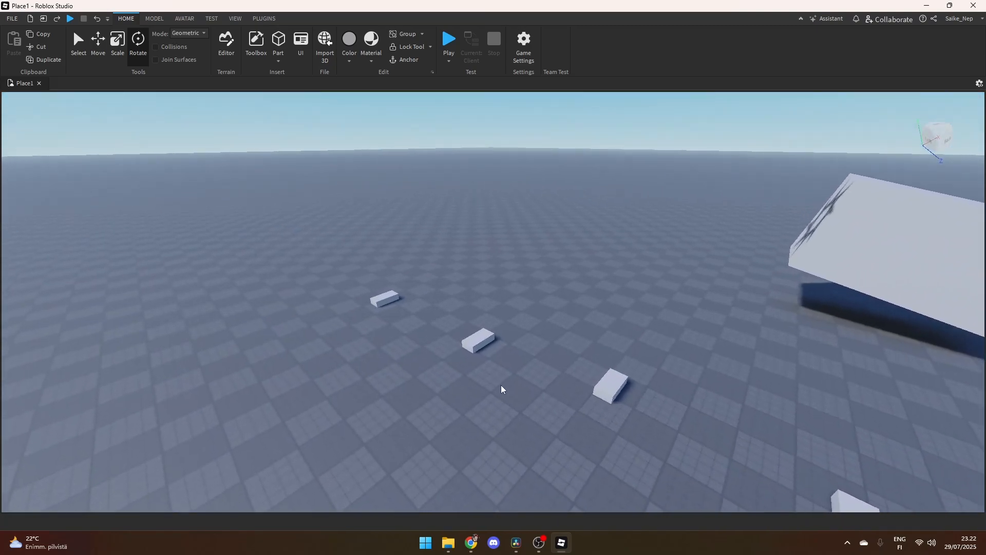
{"action": "left_click", "coordinate": [503, 389]}
- Select the end block of the row farthest from the spawn block and stretch it along its blue axis into a wide slab
{"action": "key", "text": "w"}
{"action": "right_click_drag", "start_coordinate": [458, 310], "coordinate": [458, 310]}
{"action": "key", "text": "s"}
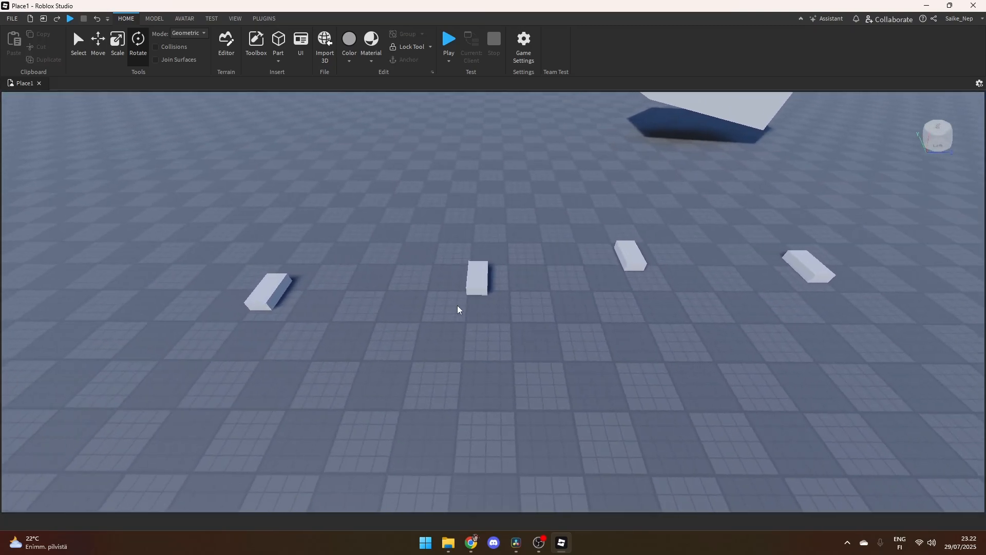
{"action": "key", "text": "s"}
{"action": "key", "text": "w"}
{"action": "key", "text": "d"}
{"action": "key", "text": "a"}
{"action": "key", "text": "w"}
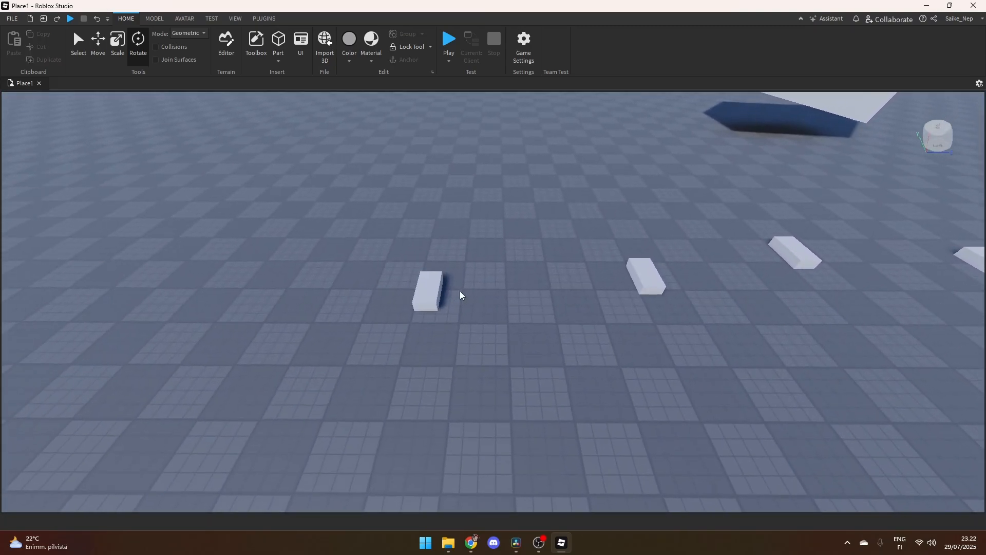
{"action": "key", "text": "a"}
{"action": "key", "text": "d"}
{"action": "left_click", "coordinate": [424, 293]}
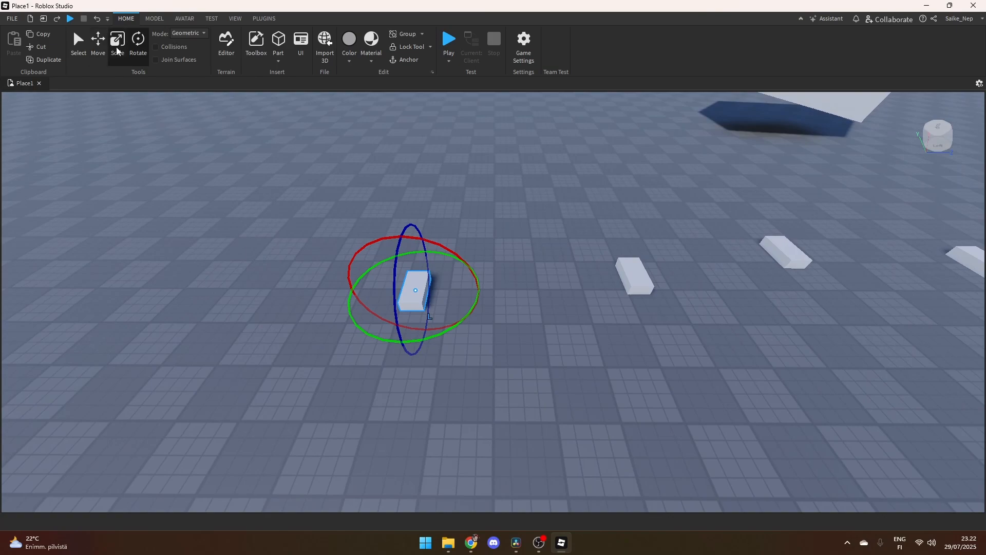
{"action": "left_click", "coordinate": [118, 50]}
{"action": "key", "text": "ctrl+r"}
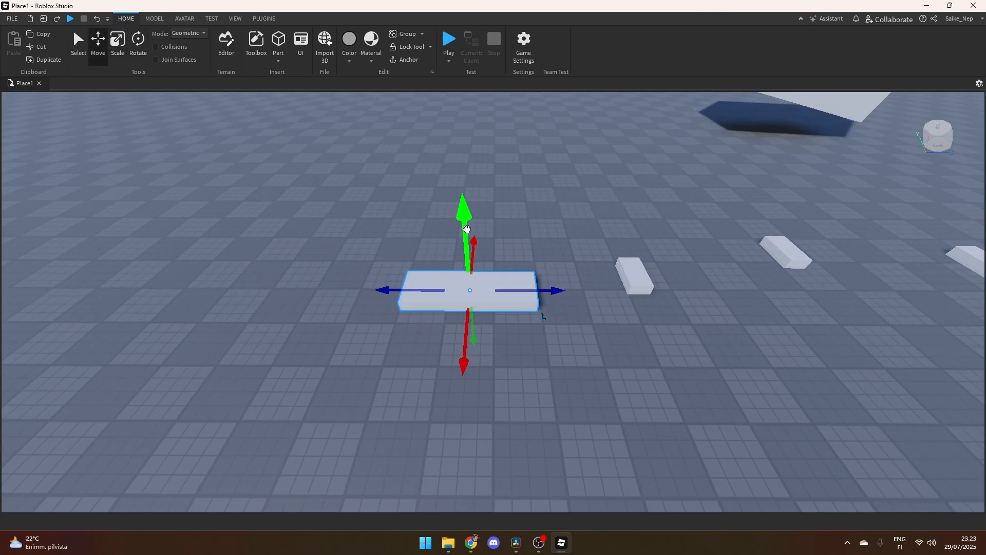
- Raise the wide slab above the baseplate, rotate it to stand upright at a tilt, reposition it and deselect it
{"action": "left_click_drag", "start_coordinate": [465, 226], "coordinate": [470, 159]}
{"action": "key", "text": "ctrl+4"}
{"action": "left_click_drag", "start_coordinate": [416, 204], "coordinate": [575, 185]}
{"action": "left_click", "coordinate": [78, 44]}
{"action": "left_click_drag", "start_coordinate": [476, 220], "coordinate": [459, 269]}
{"action": "left_click", "coordinate": [584, 390]}
- Insert a sphere, a wedge, a corner wedge and a cylinder at one spot on the open baseplate, forming a stack
{"action": "right_click_drag", "start_coordinate": [504, 298], "coordinate": [480, 272]}
{"action": "key", "text": "s"}
{"action": "key", "text": "d"}
{"action": "key", "text": "d"}
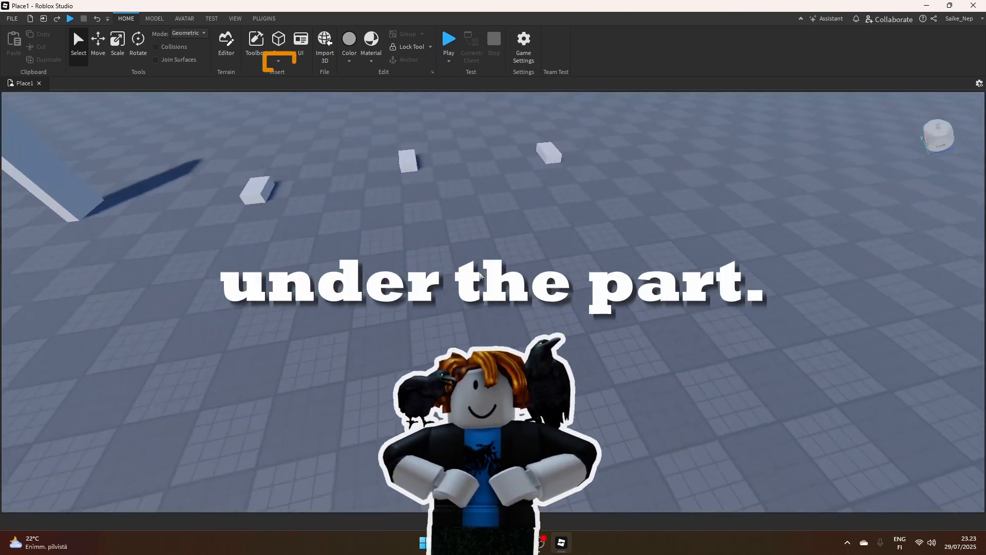
{"action": "key", "text": "w"}
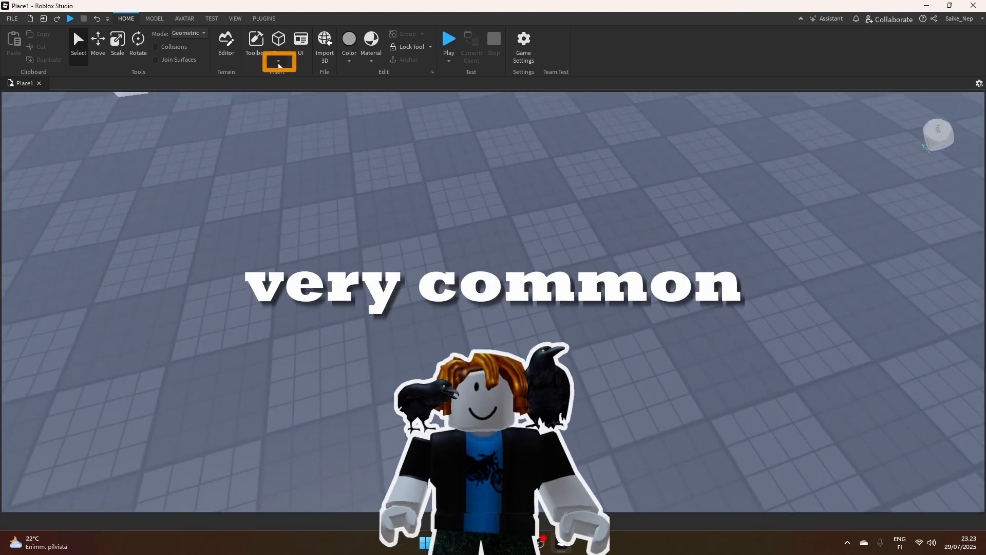
{"action": "left_click", "coordinate": [279, 61]}
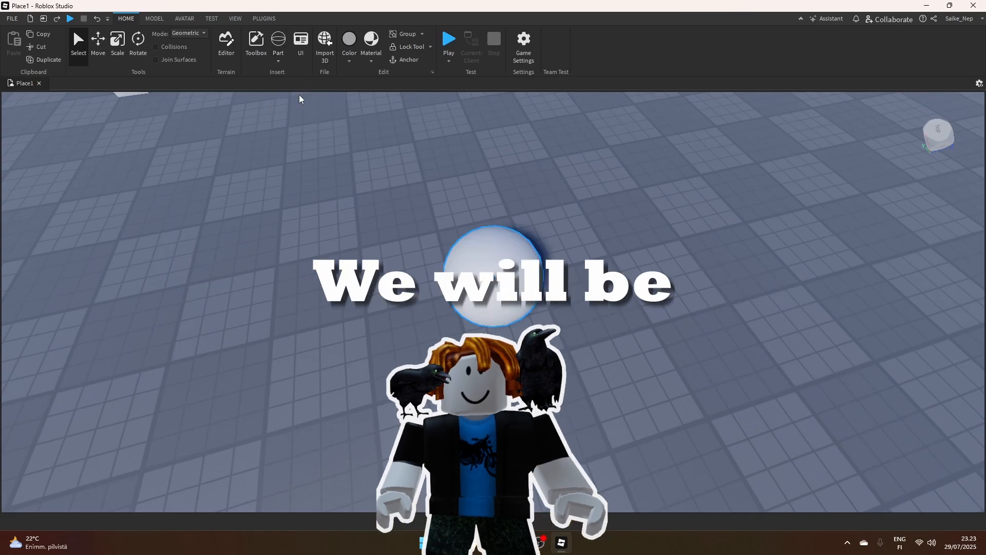
{"action": "left_click", "coordinate": [278, 61]}
{"action": "left_click", "coordinate": [298, 94]}
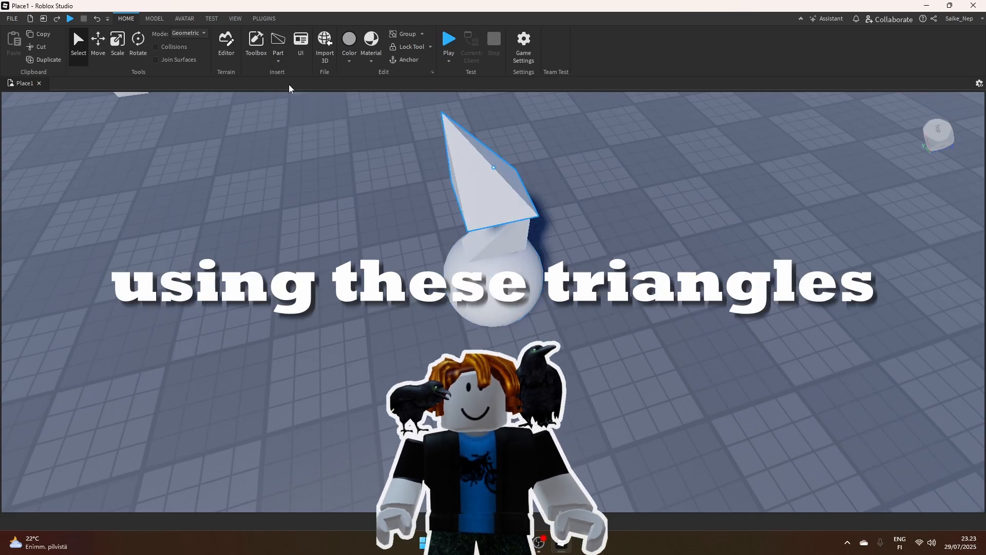
{"action": "left_click", "coordinate": [278, 62]}
{"action": "left_click", "coordinate": [295, 117]}
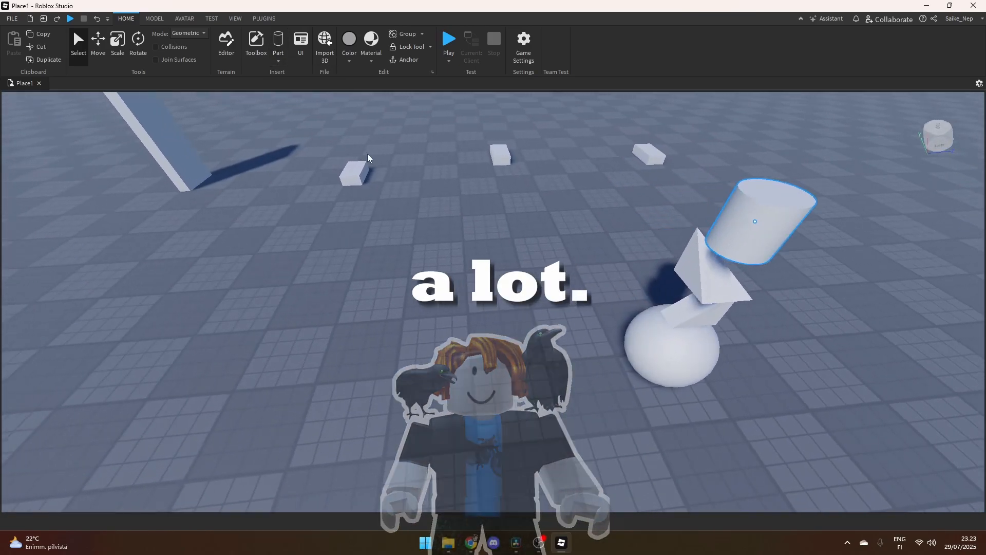
- Examine the stacked shapes, the row of blocks and the pyramid from several camera angles
{"action": "key", "text": "a"}
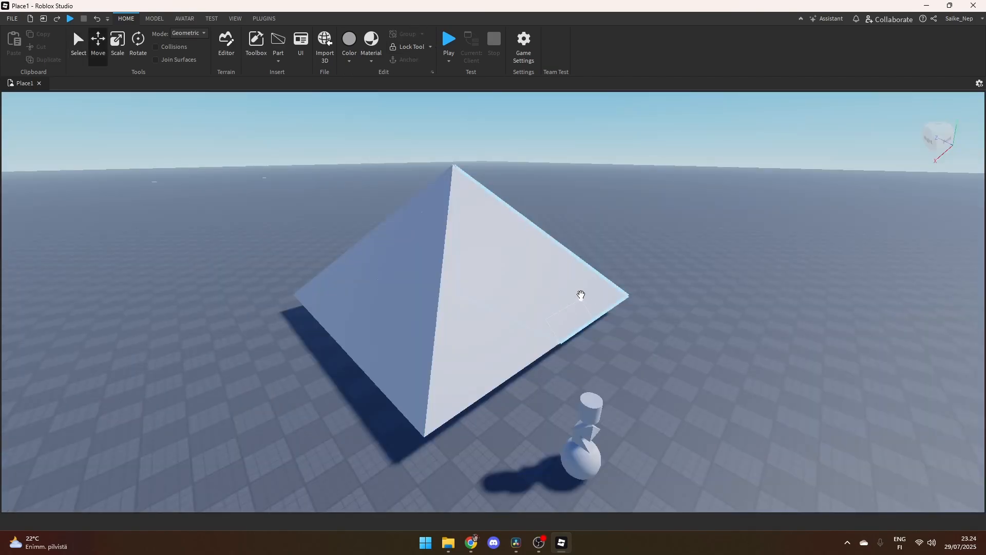
{"action": "key", "text": "a"}
{"action": "right_click_drag", "start_coordinate": [583, 288], "coordinate": [565, 308]}
{"action": "key", "text": "a"}
{"action": "key", "text": "a"}
{"action": "right_click_drag", "start_coordinate": [501, 289], "coordinate": [500, 289]}
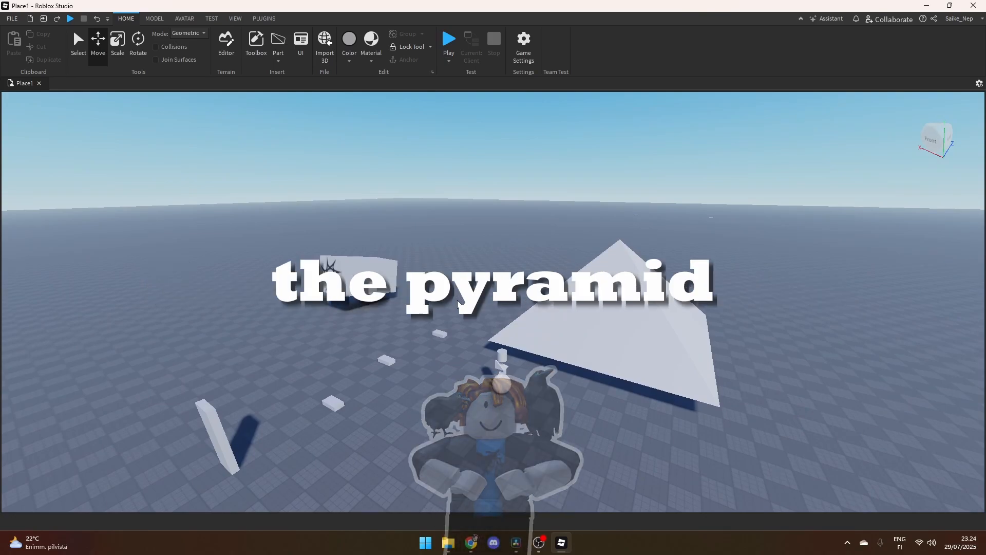
{"action": "right_click_drag", "start_coordinate": [454, 292], "coordinate": [456, 297]}
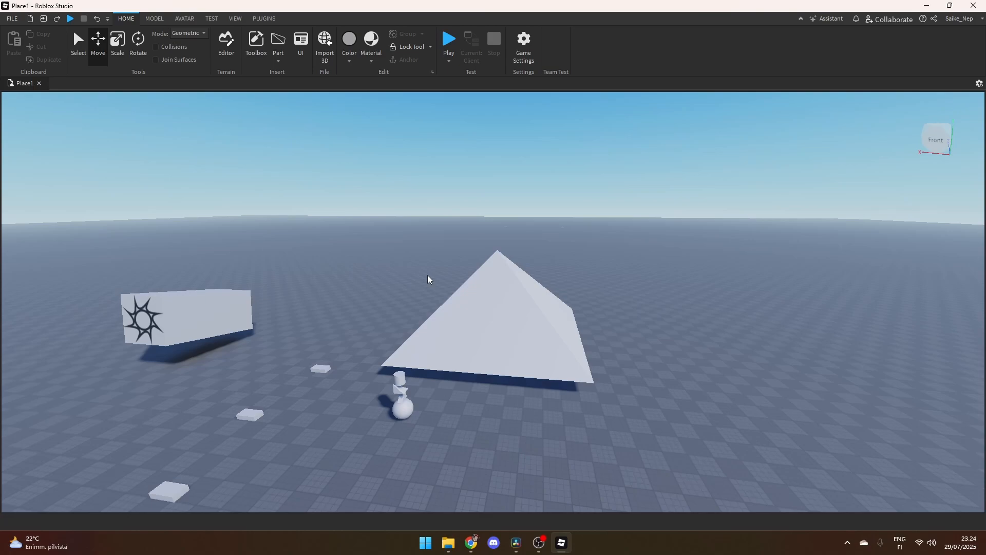
{"action": "right_click_drag", "start_coordinate": [427, 275], "coordinate": [428, 275]}
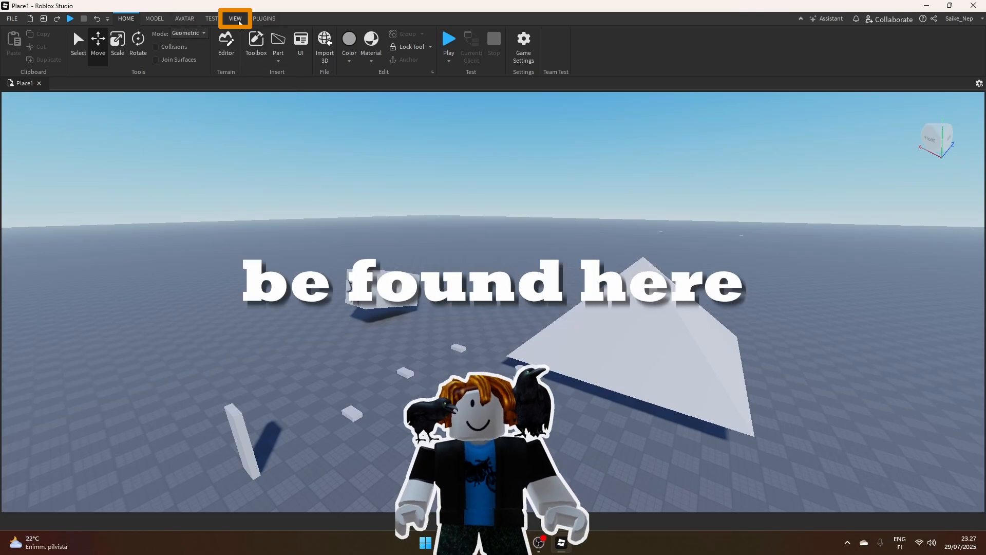
- Show the Explorer, Properties and Output windows
{"action": "left_click", "coordinate": [236, 20]}
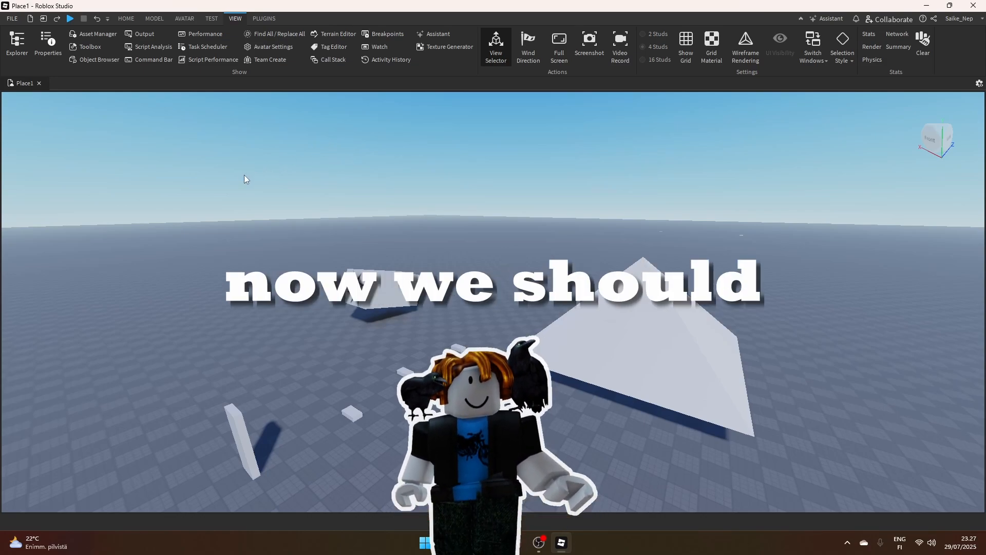
{"action": "left_click", "coordinate": [17, 49]}
{"action": "left_click", "coordinate": [49, 49]}
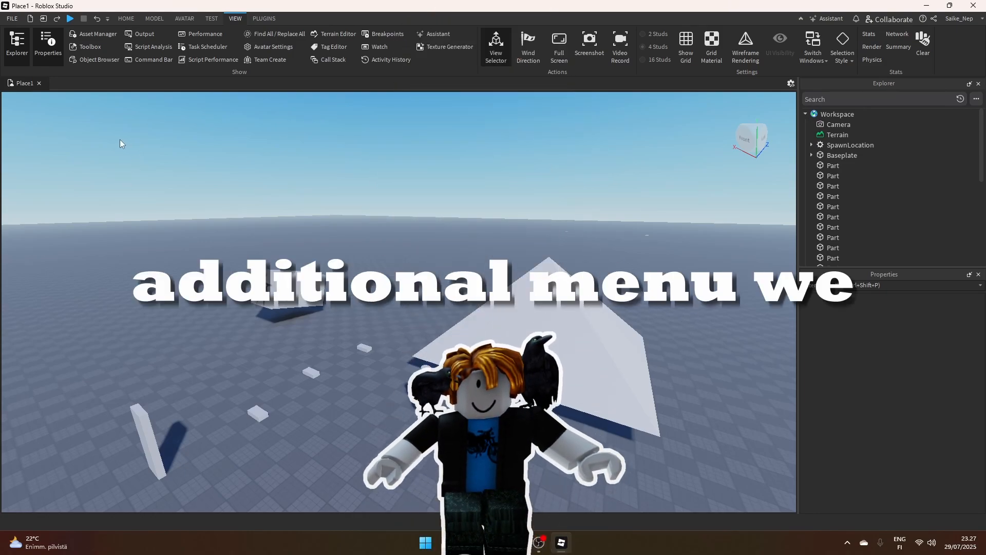
{"action": "left_click", "coordinate": [143, 37]}
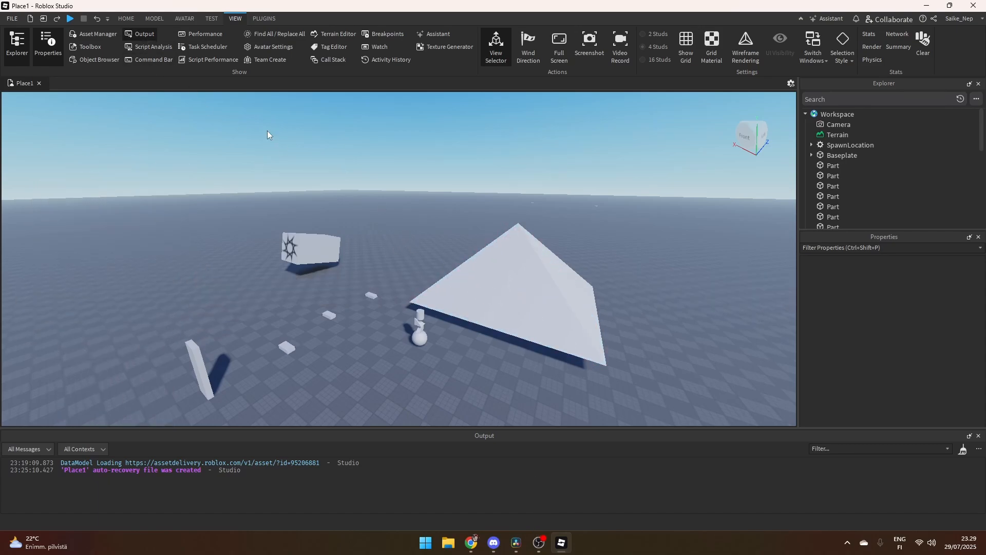
- Select the tilted slab and several of the pyramid's pieces in turn to locate each one's entry in the Explorer
{"action": "left_click", "coordinate": [124, 19]}
{"action": "right_click_drag", "start_coordinate": [409, 248], "coordinate": [408, 247]}
{"action": "left_click", "coordinate": [286, 325]}
{"action": "right_click_drag", "start_coordinate": [354, 290], "coordinate": [361, 301]}
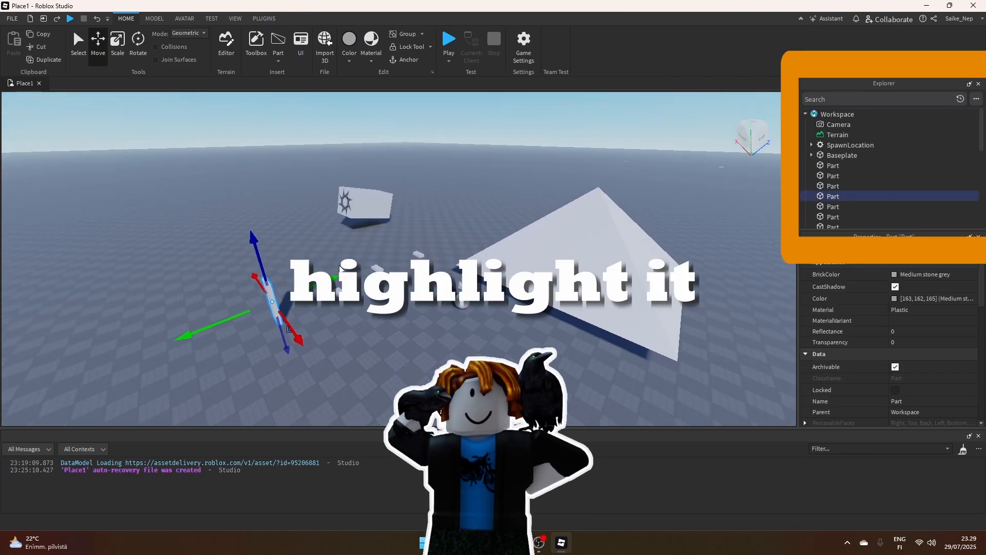
{"action": "left_click", "coordinate": [536, 247]}
{"action": "left_click", "coordinate": [627, 262]}
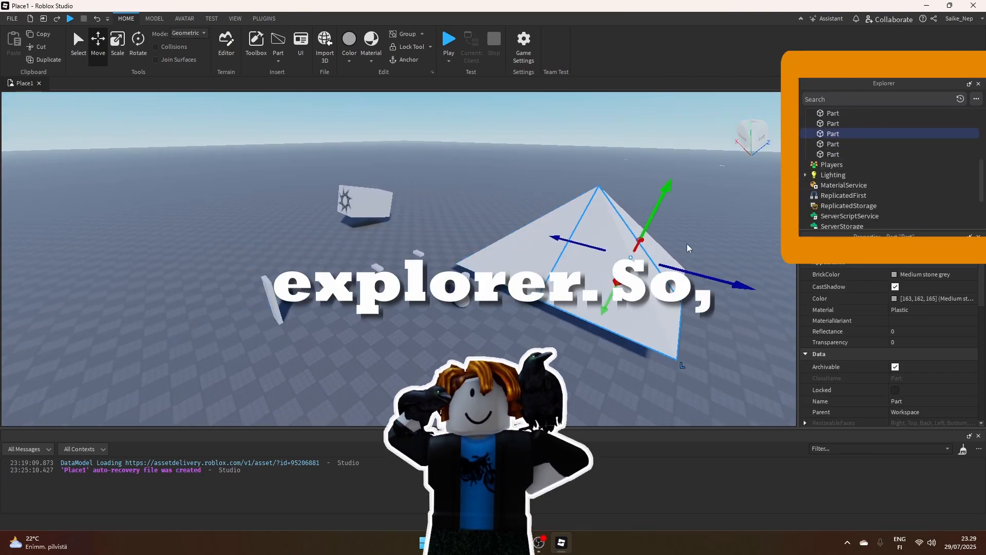
{"action": "left_click", "coordinate": [653, 249]}
{"action": "left_click", "coordinate": [548, 237]}
- Select the stack's sphere, the spawn block and the three small blocks in turn to locate their entries in the Explorer
{"action": "left_click", "coordinate": [464, 298]}
{"action": "left_click", "coordinate": [365, 200]}
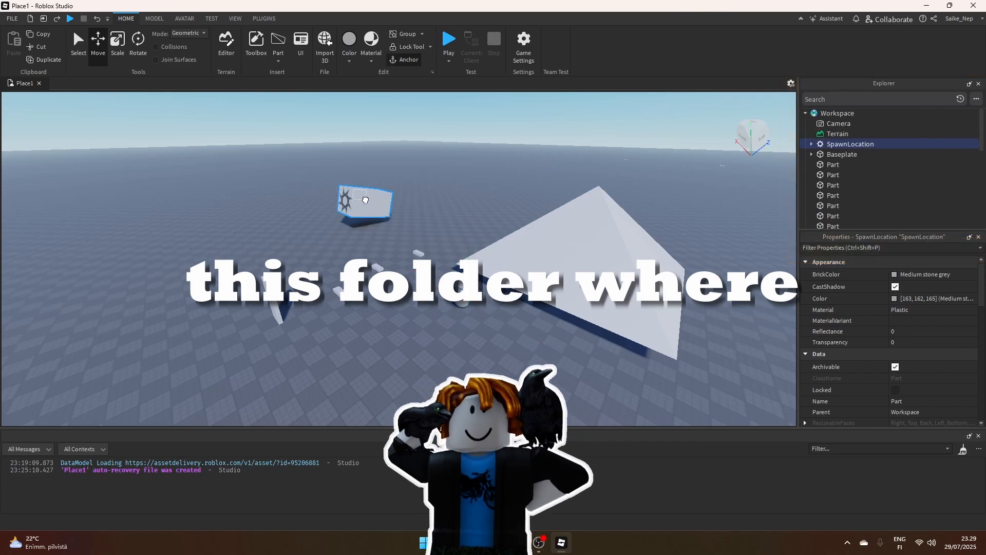
{"action": "left_click", "coordinate": [339, 291]}
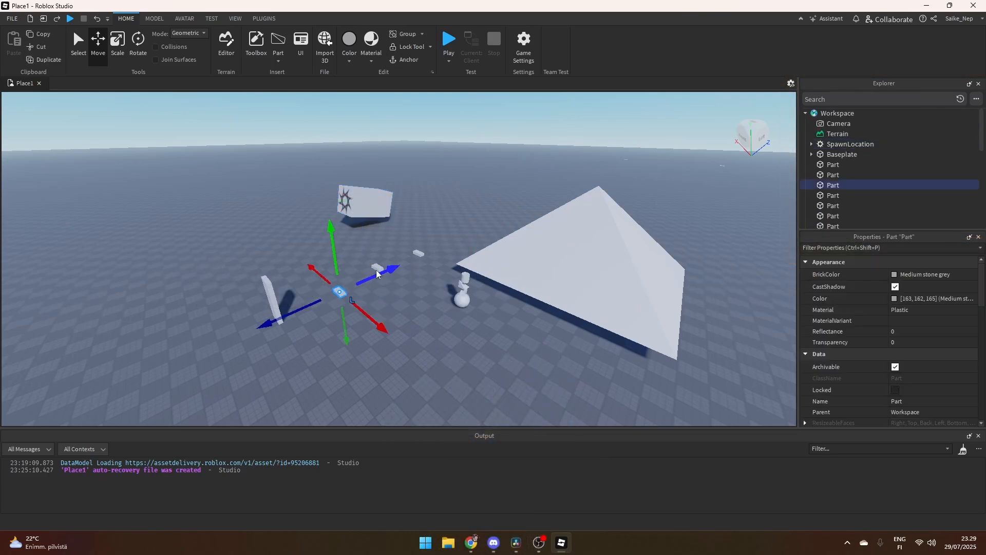
{"action": "left_click", "coordinate": [377, 268]}
{"action": "left_click", "coordinate": [419, 253]}
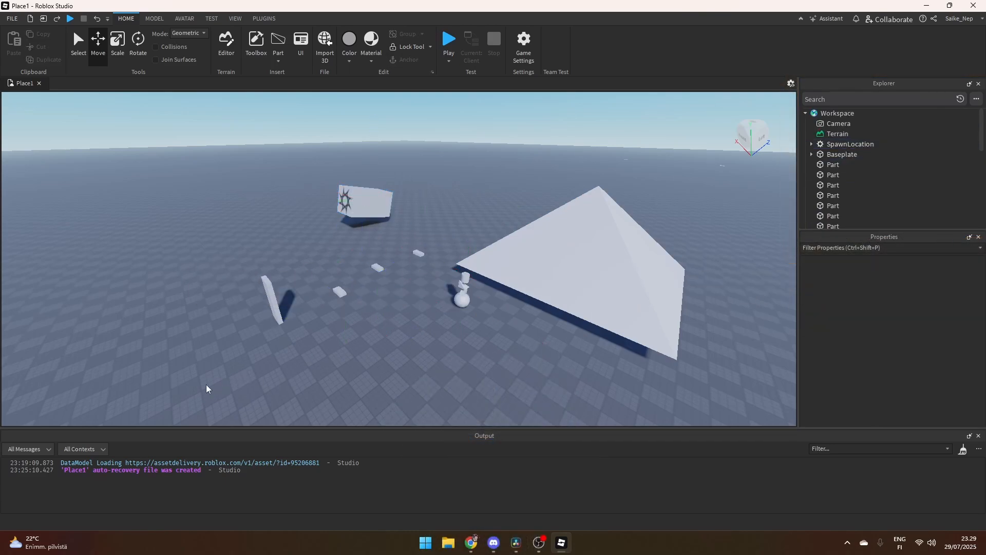
- Box-select the parts on the baseplate, narrow the selection to the slab and three small blocks, and clear it
{"action": "left_click_drag", "start_coordinate": [204, 384], "coordinate": [707, 153]}
{"action": "left_click_drag", "start_coordinate": [418, 331], "coordinate": [473, 275]}
{"action": "left_click", "coordinate": [319, 329]}
{"action": "left_click_drag", "start_coordinate": [229, 334], "coordinate": [437, 216]}
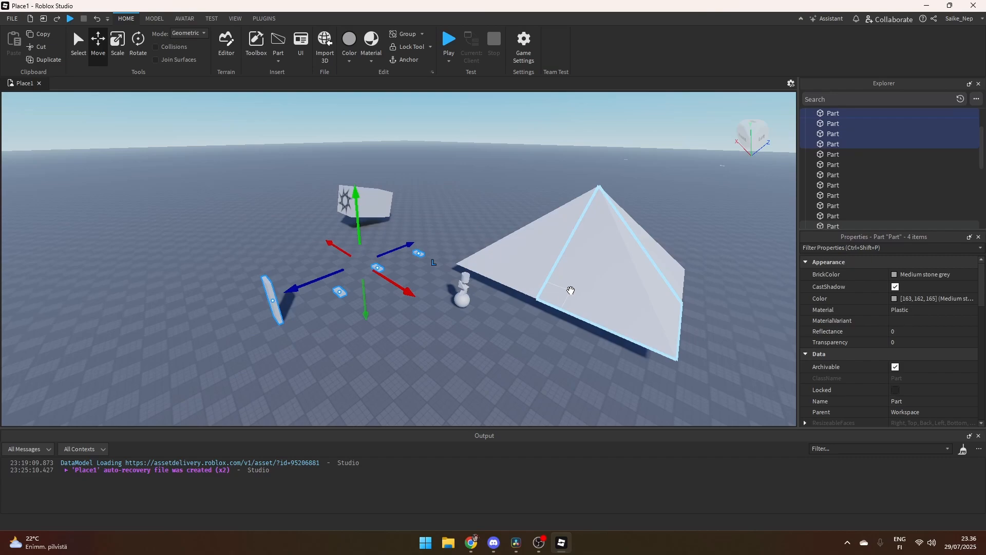
{"action": "left_click", "coordinate": [481, 342]}
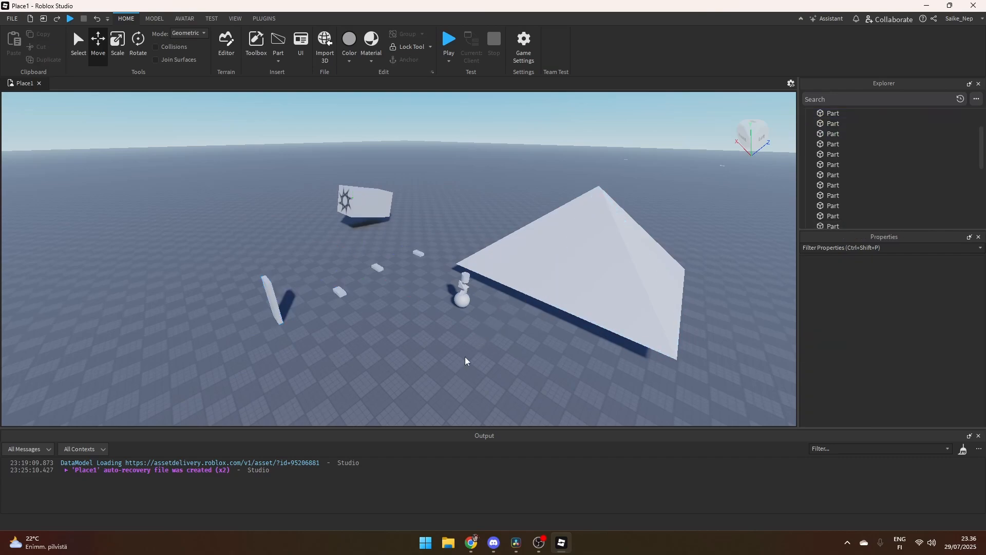
- Select two adjacent pieces of the pyramid in turn to examine their entries in the Properties window
{"action": "key", "text": "a"}
{"action": "right_click_drag", "start_coordinate": [459, 335], "coordinate": [459, 335]}
{"action": "key", "text": "d"}
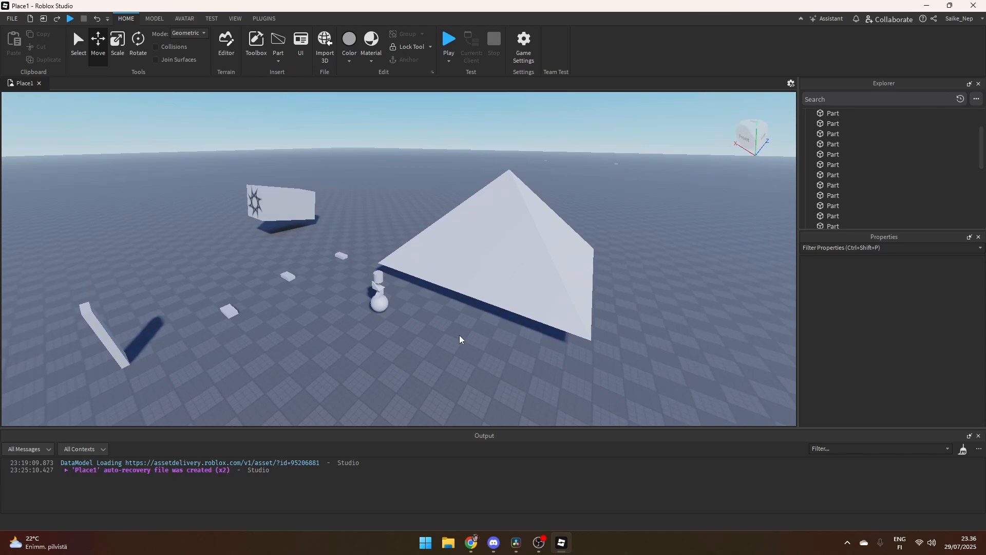
{"action": "right_click_drag", "start_coordinate": [459, 335], "coordinate": [459, 335]}
{"action": "left_click", "coordinate": [489, 277]}
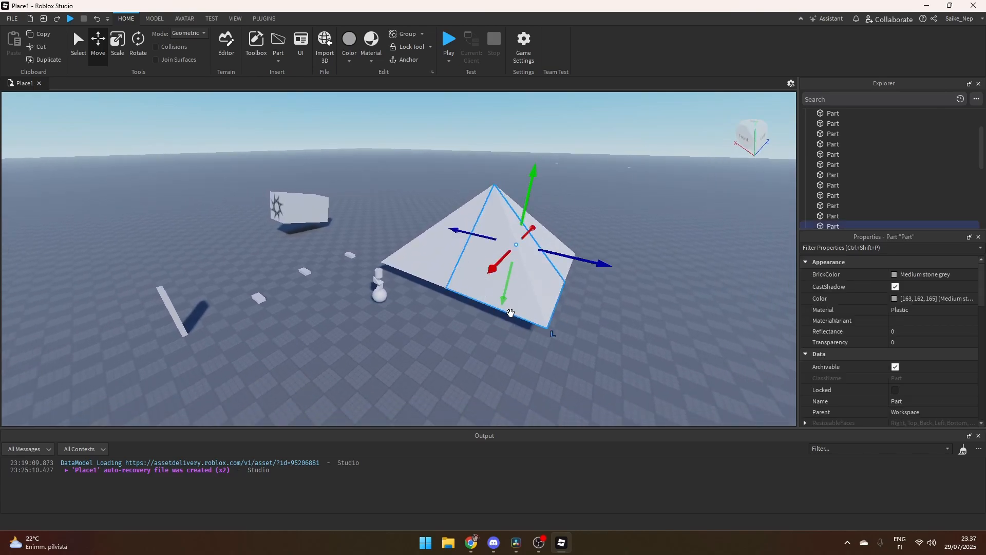
{"action": "left_click", "coordinate": [421, 260]}
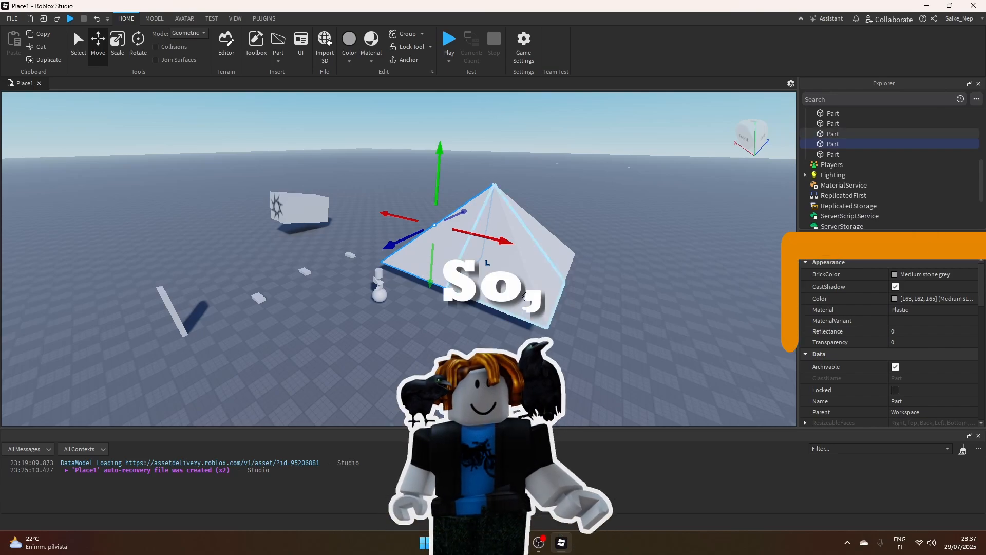
- Set the BrickColor of the pyramid's front corner piece to Toothpaste
{"action": "left_click", "coordinate": [501, 280]}
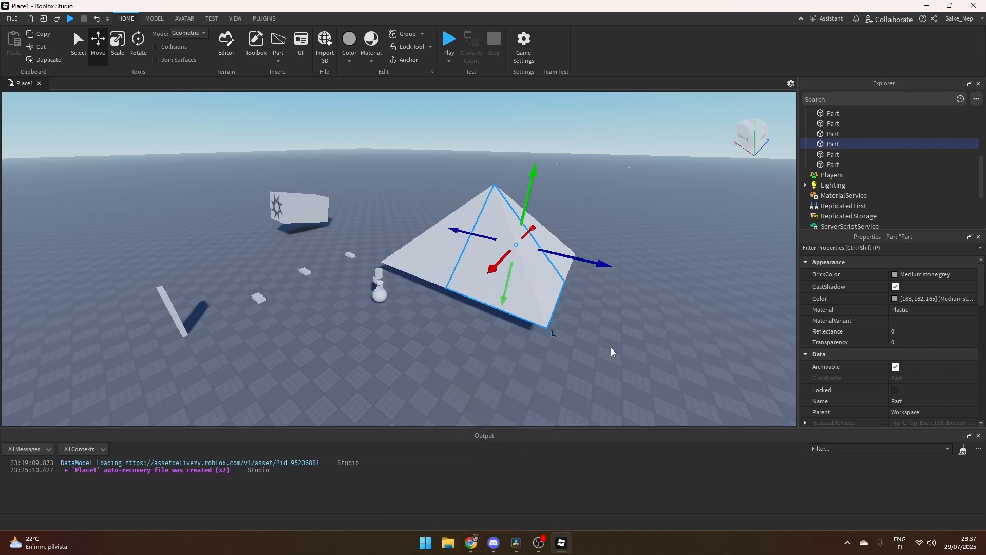
{"action": "right_click_drag", "start_coordinate": [587, 338], "coordinate": [587, 337]}
{"action": "key", "text": "a"}
{"action": "right_click_drag", "start_coordinate": [441, 307], "coordinate": [442, 308]}
{"action": "key", "text": "w"}
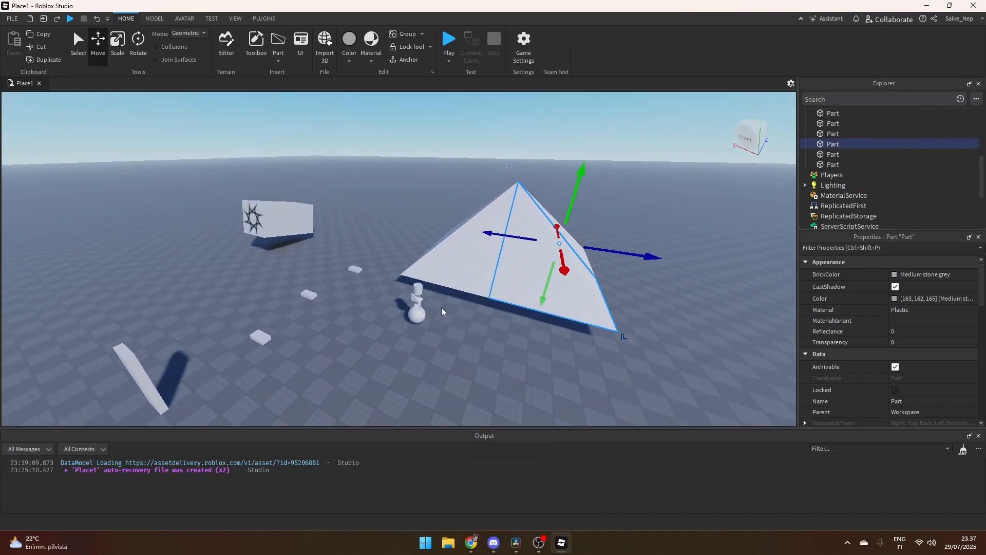
{"action": "key", "text": "d"}
{"action": "left_click", "coordinate": [895, 274]}
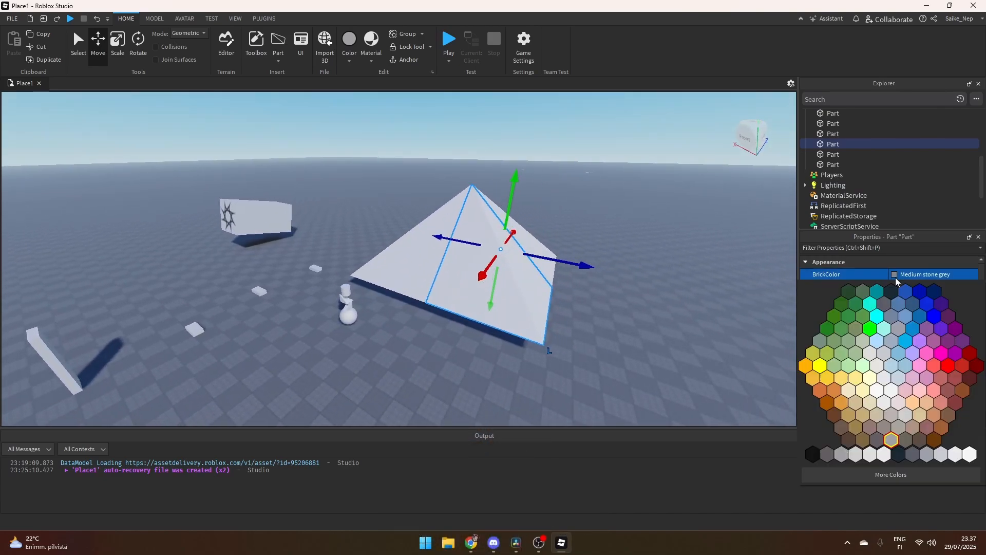
{"action": "left_click", "coordinate": [877, 324]}
- Raise the transparency of the pyramid piece next to the stacked shapes so that it is partly see-through
{"action": "left_click", "coordinate": [408, 248]}
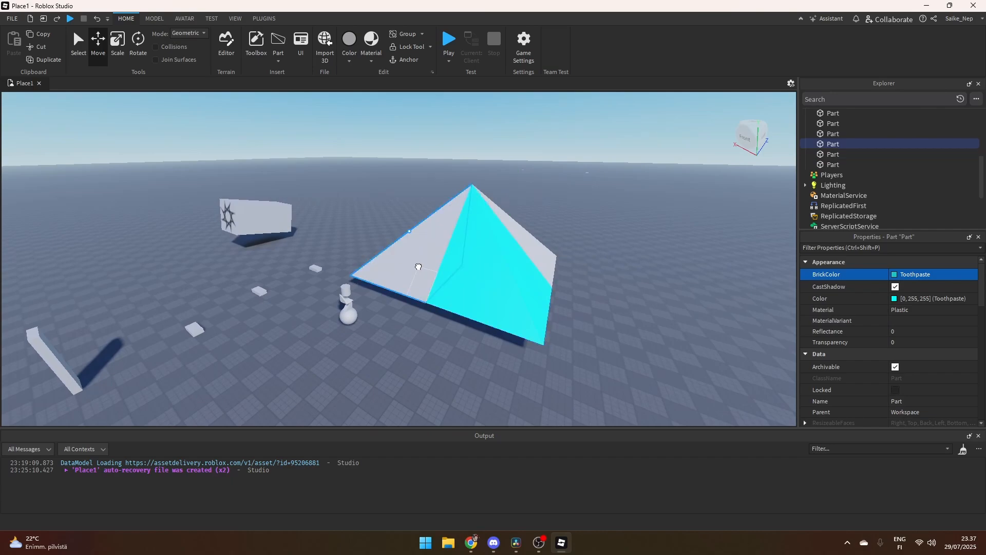
{"action": "left_click", "coordinate": [903, 342]}
{"action": "left_click_drag", "start_coordinate": [924, 342], "coordinate": [947, 346]}
- Set the material of the pyramid piece on the other side of the cyan piece to Marble and inspect its surface
{"action": "left_click", "coordinate": [556, 253]}
{"action": "left_click", "coordinate": [547, 256]}
{"action": "left_click", "coordinate": [926, 312]}
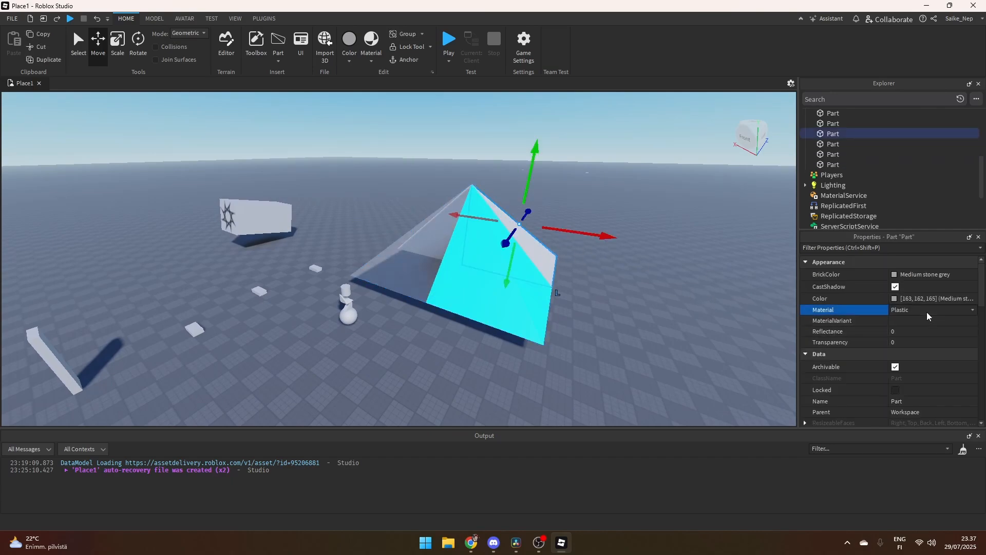
{"action": "left_click", "coordinate": [926, 311]}
{"action": "left_click", "coordinate": [923, 334]}
{"action": "key", "text": "w"}
{"action": "right_click_drag", "start_coordinate": [608, 288], "coordinate": [608, 288]}
{"action": "key", "text": "d"}
{"action": "key", "text": "s"}
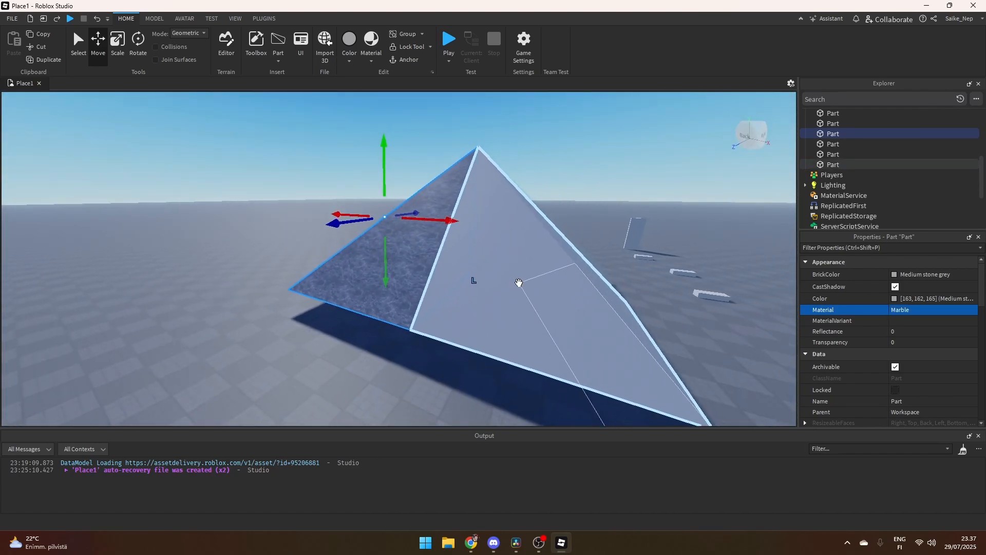
- Set the CFrame X position of the plain grey pyramid piece beside the marble one to 10
{"action": "left_click", "coordinate": [518, 284]}
{"action": "scroll", "coordinate": [883, 362], "scroll_direction": "down", "scroll_amount": 5}
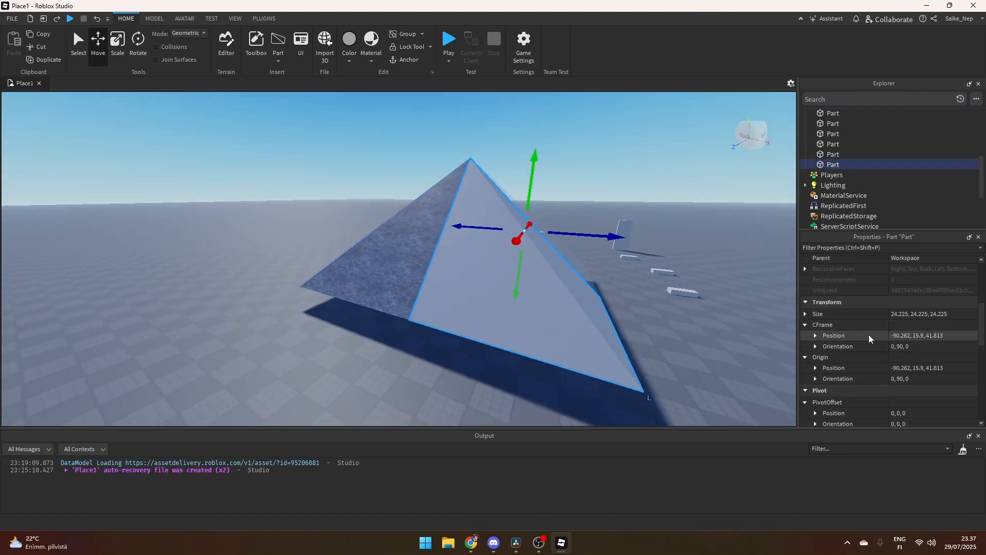
{"action": "left_click", "coordinate": [815, 336]}
{"action": "left_click", "coordinate": [936, 347]}
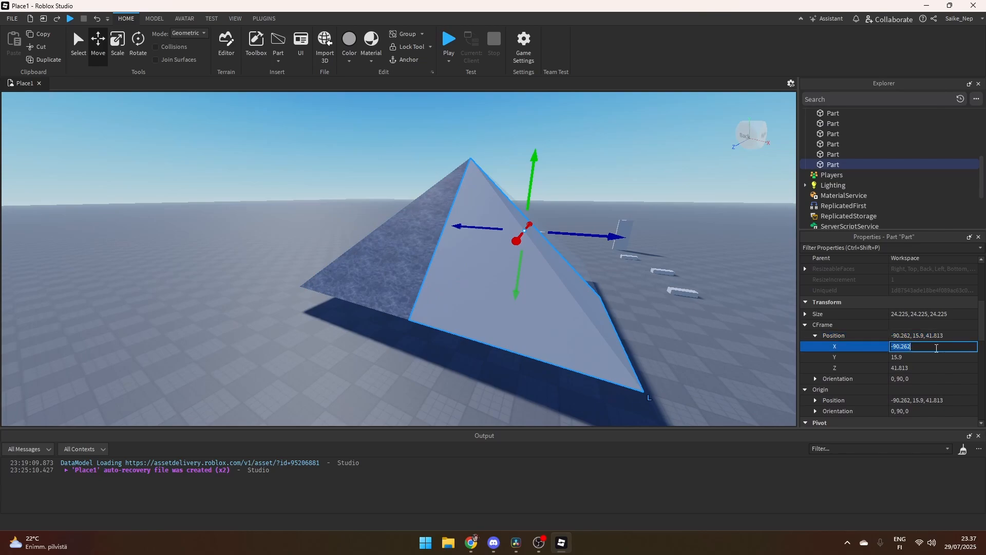
{"action": "type", "text": "10"}
{"action": "key", "text": "Return"}
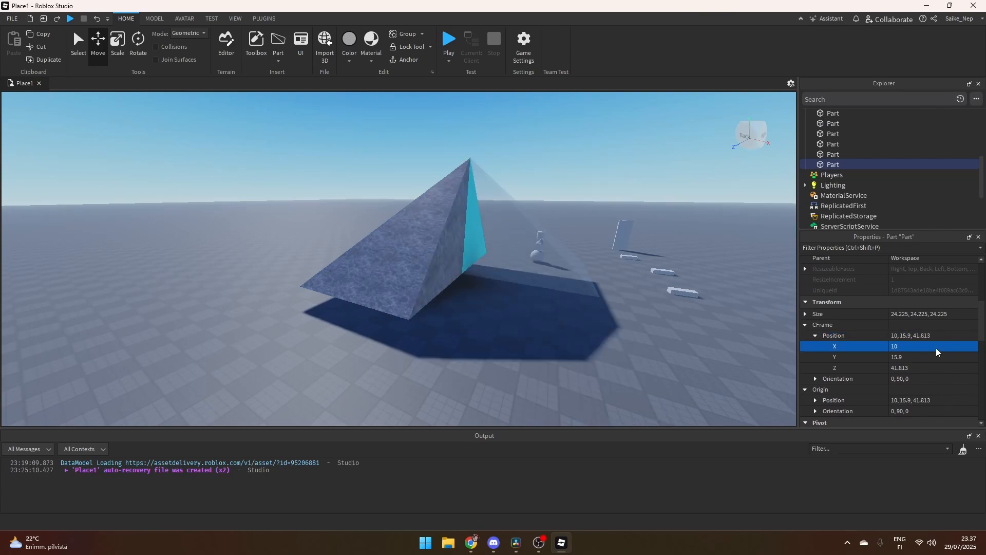
- Examine the relocated pyramid piece near the spawn block, deselect it and look back at the remaining pyramid
{"action": "right_click_drag", "start_coordinate": [484, 325], "coordinate": [483, 325]}
{"action": "key", "text": "f"}
{"action": "left_click", "coordinate": [492, 314]}
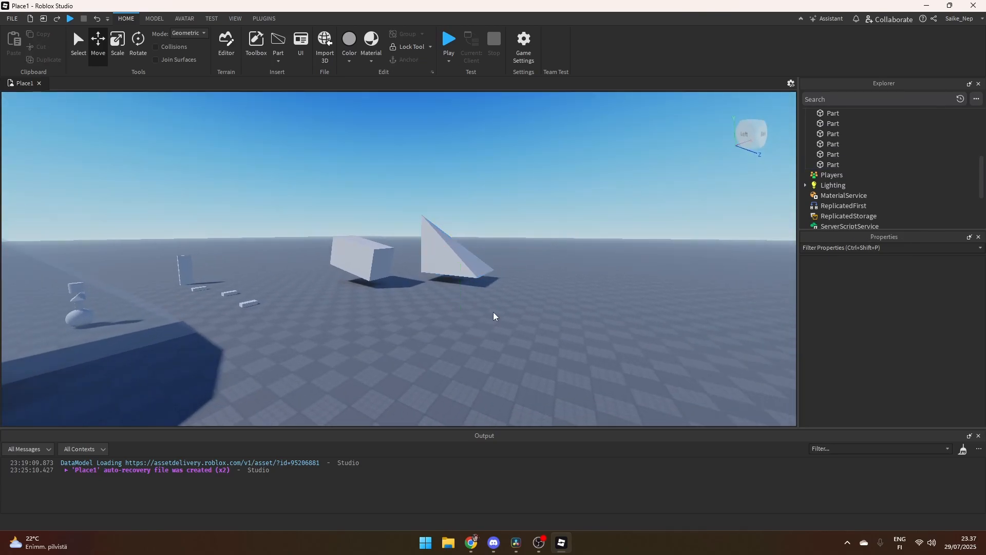
{"action": "key", "text": "d"}
{"action": "right_click_drag", "start_coordinate": [494, 312], "coordinate": [493, 301]}
{"action": "key", "text": "s"}
{"action": "key", "text": "a"}
{"action": "key", "text": "a"}
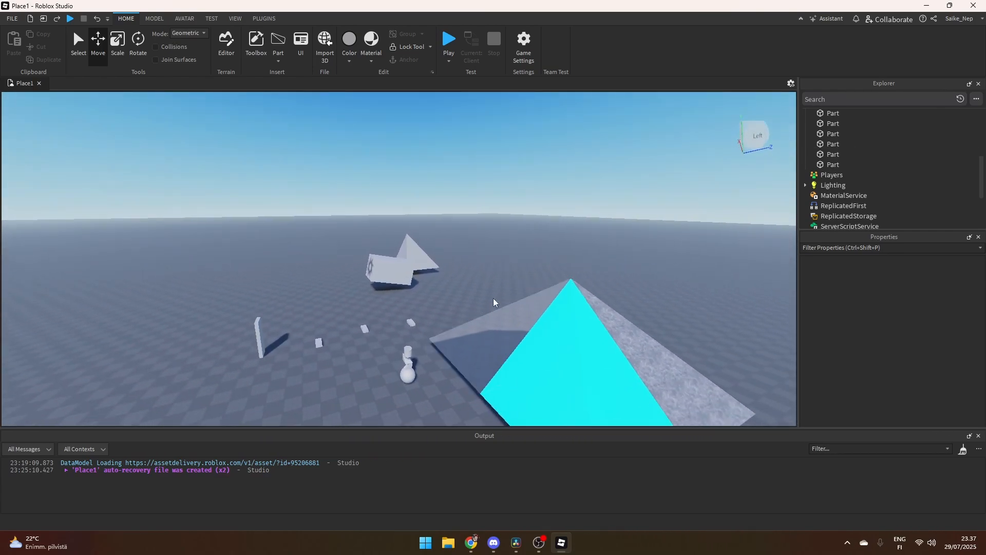